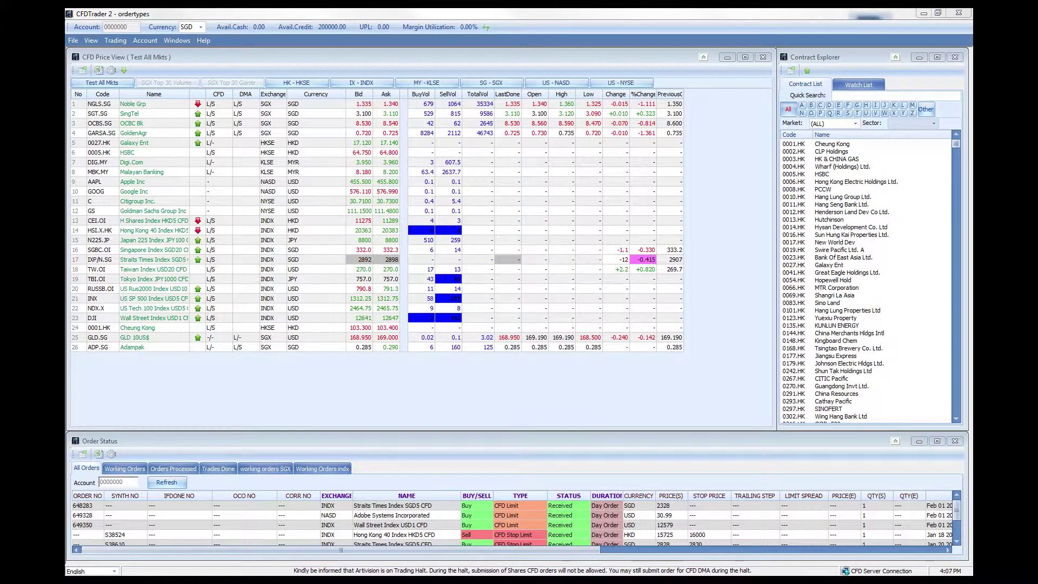
# - Show the Test All Mkts watchlist in the CFD price view
pyautogui.click(115, 41)
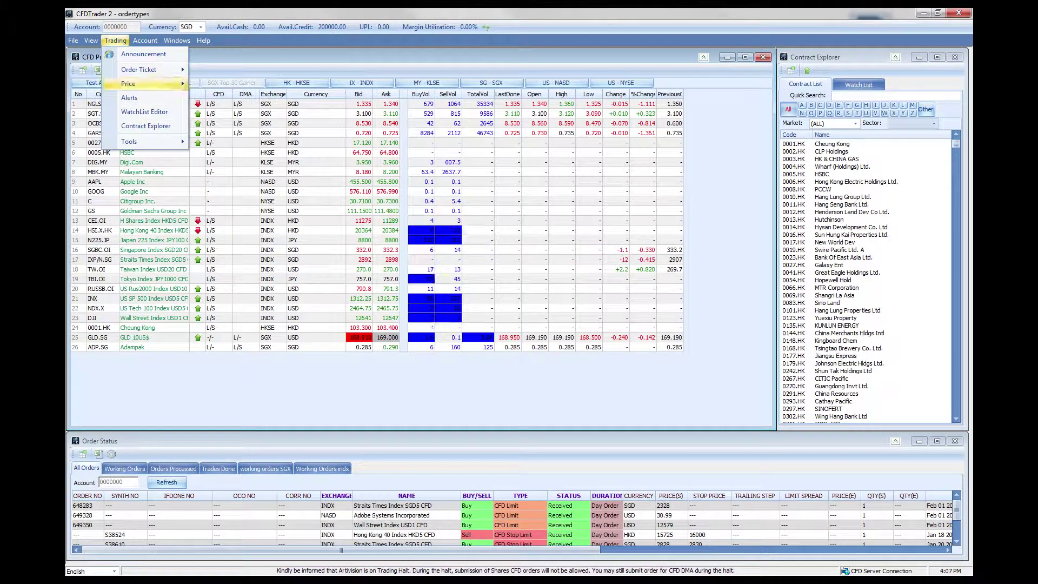
pyautogui.moveTo(142, 83)
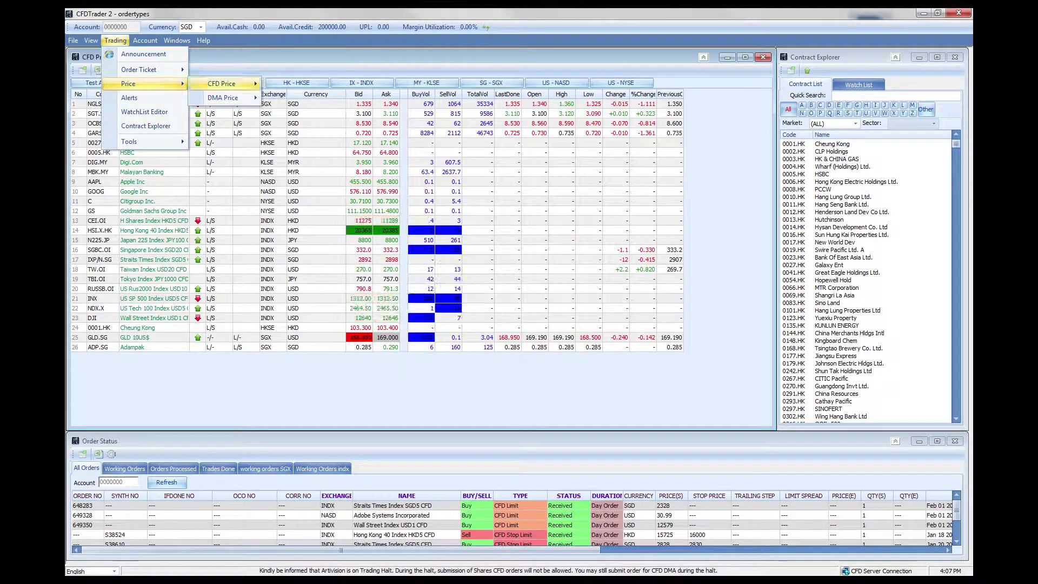
pyautogui.moveTo(222, 84)
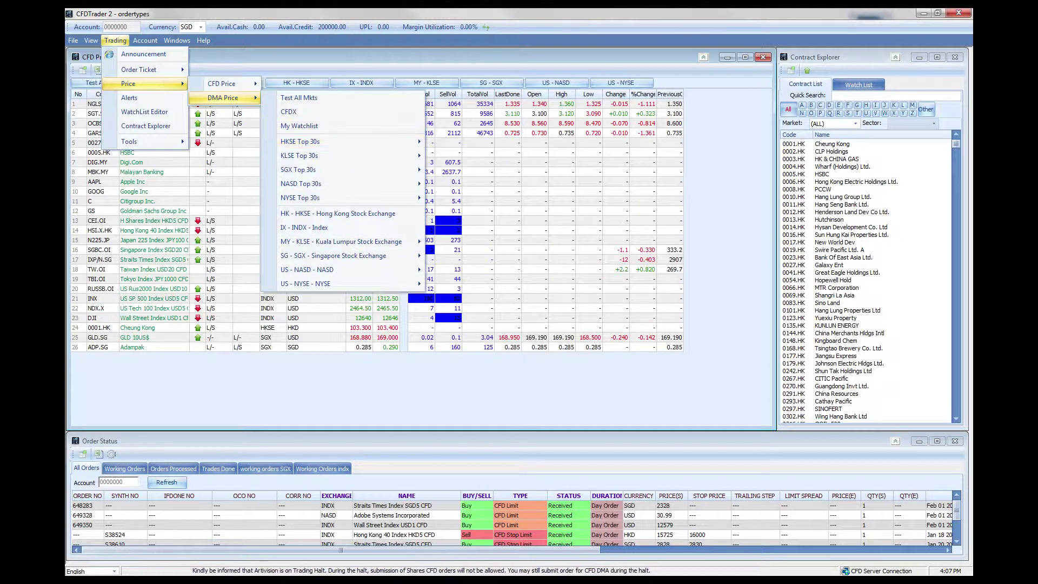
pyautogui.click(299, 97)
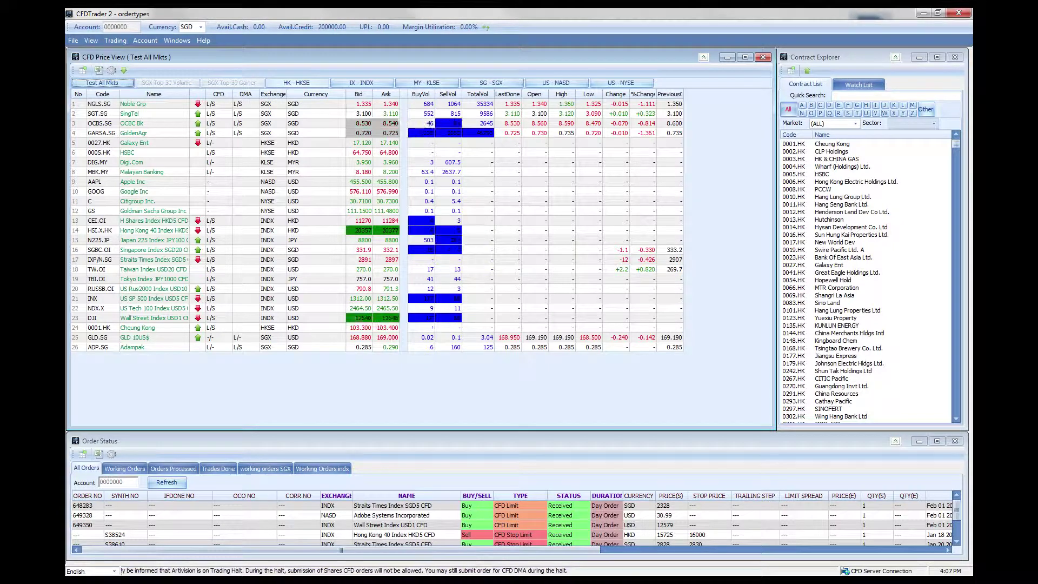
# - Examine the CFD price lists for the HKSE, INDX, KLSE, SGX, NASD and NYSE markets, ending on HKSE
pyautogui.click(297, 83)
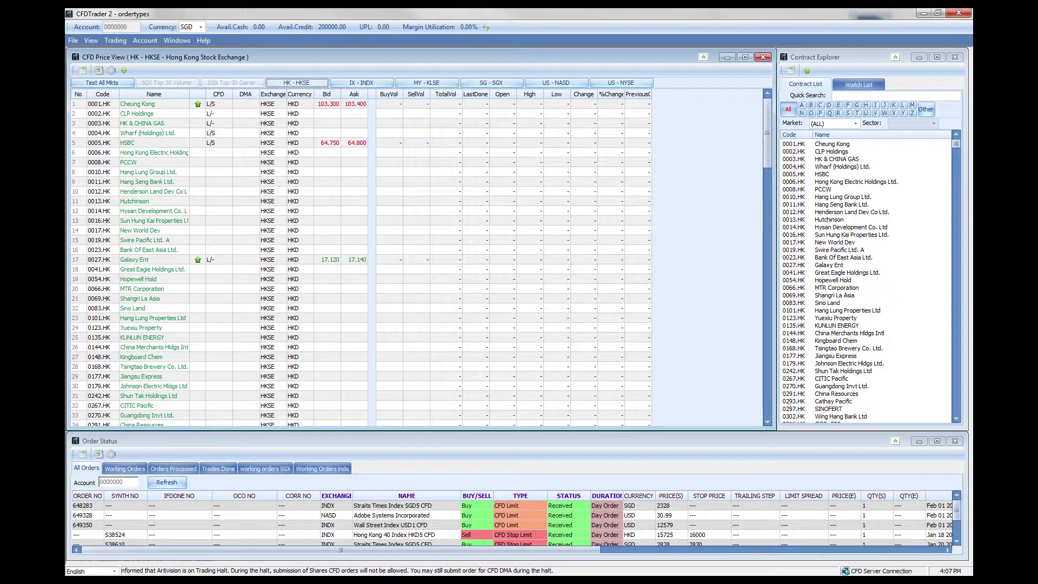
pyautogui.click(361, 83)
pyautogui.click(427, 82)
pyautogui.click(492, 82)
pyautogui.press('Right')
pyautogui.press('Right')
pyautogui.press('Right')
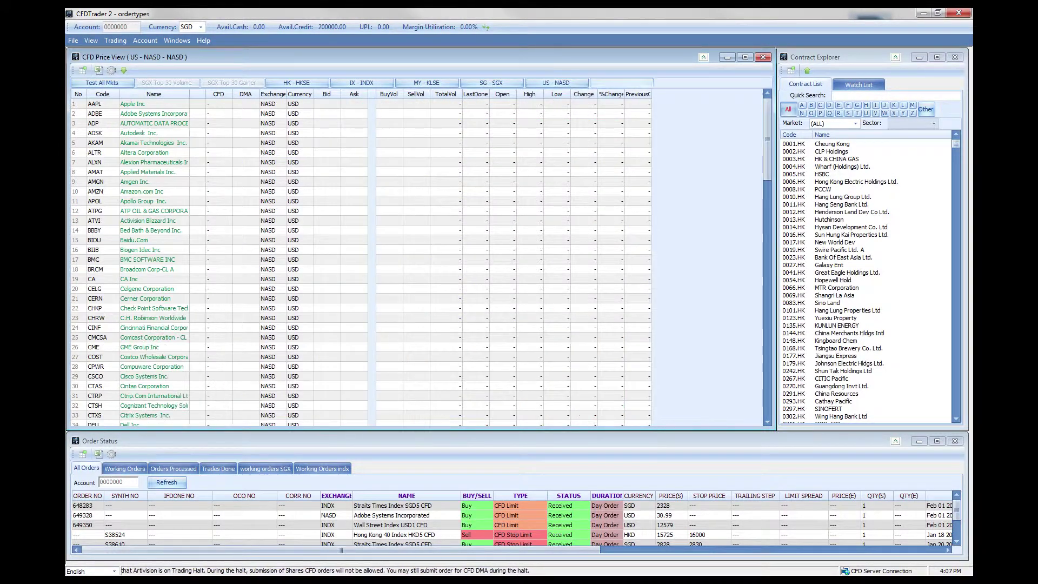
pyautogui.press('Right')
pyautogui.press('Right')
pyautogui.press('Right')
# - Open the DMA price view for the Test All Mkts watchlist
pyautogui.hotkey('alt', 't')
pyautogui.press('Down')
pyautogui.press('Down')
pyautogui.press('Right')
pyautogui.press('Left')
pyautogui.press('Up')
pyautogui.press('Right')
pyautogui.press('Left')
pyautogui.press('Down')
pyautogui.press('Down')
pyautogui.press('Down')
pyautogui.press('Right')
pyautogui.press('Down')
pyautogui.press('Right')
pyautogui.press('Down')
pyautogui.press('Up')
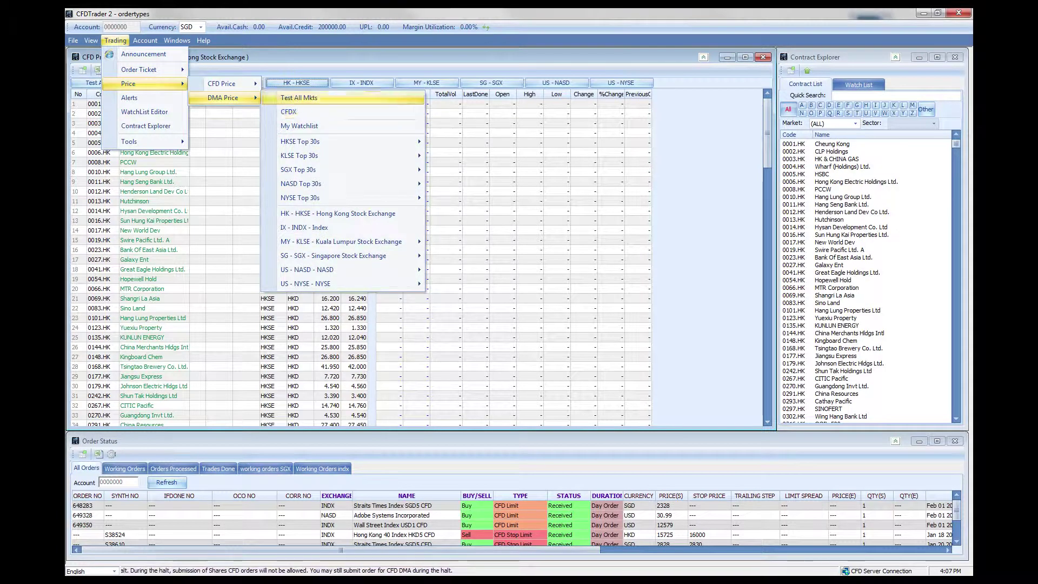
pyautogui.press('Down')
pyautogui.press('Down')
pyautogui.press('Up')
pyautogui.press('Up')
pyautogui.press('Return')
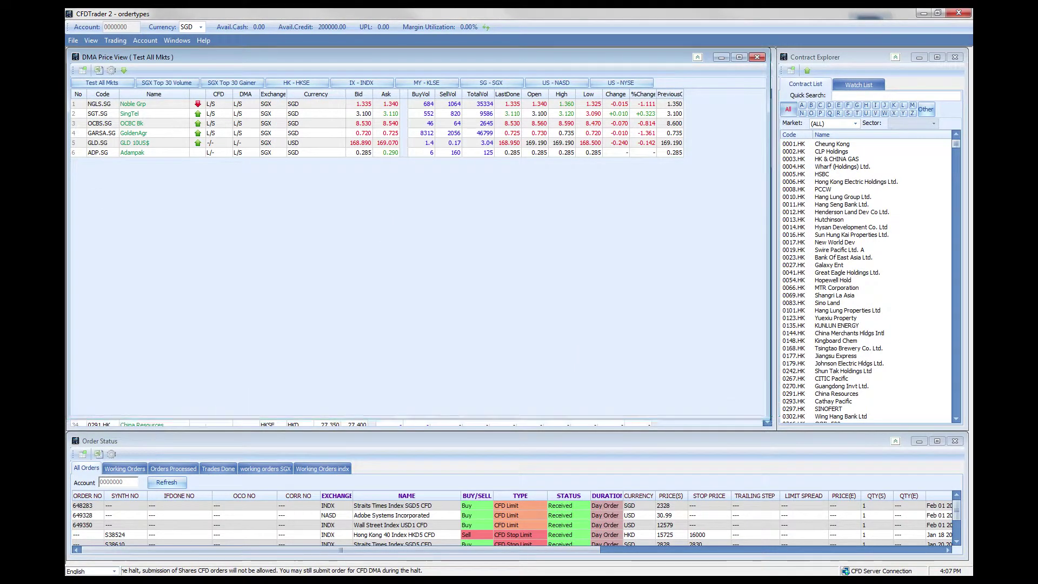
# - Examine the DMA price lists for SGX Top 30 Volume, SGX Top 30 Gainer and each exchange, ending on the Singapore Stock Exchange
pyautogui.click(166, 82)
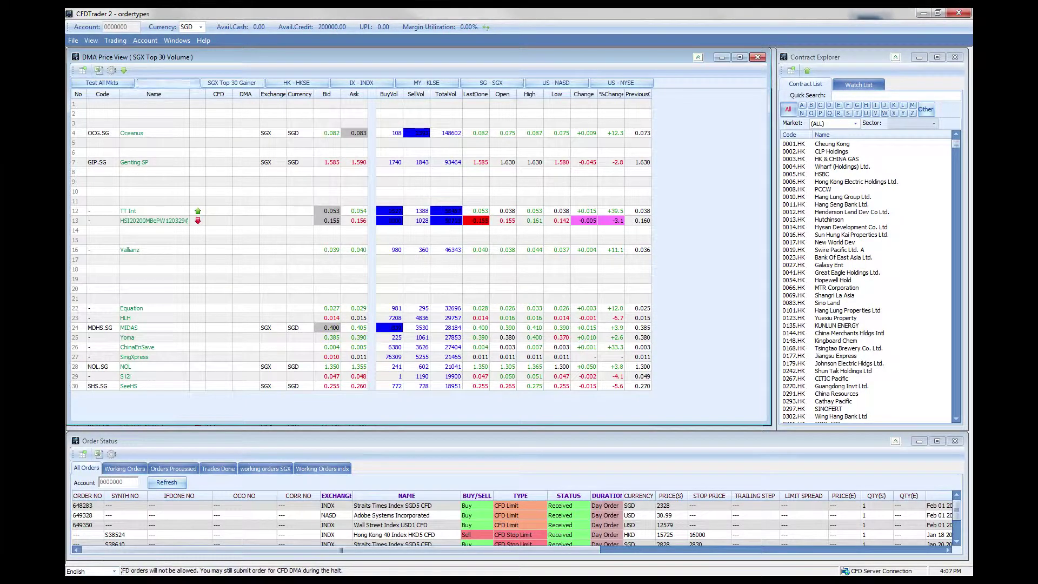
pyautogui.click(232, 84)
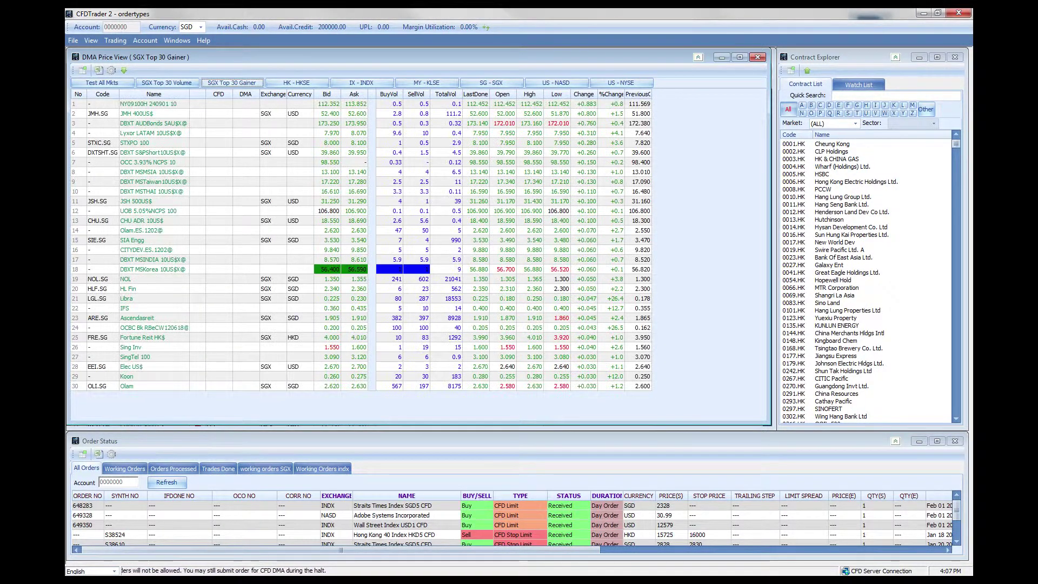
pyautogui.click(296, 83)
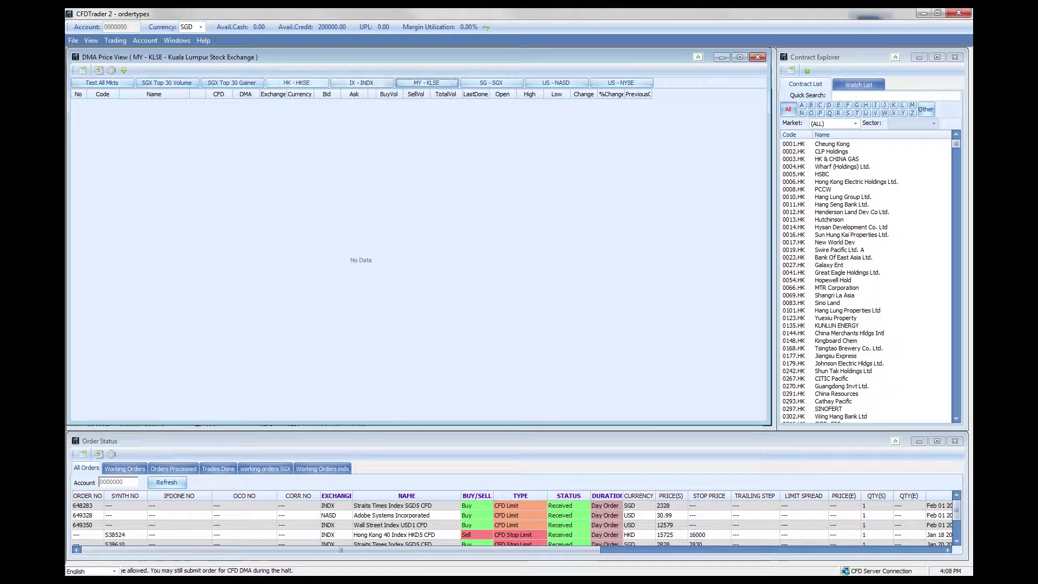
pyautogui.click(426, 83)
pyautogui.click(297, 84)
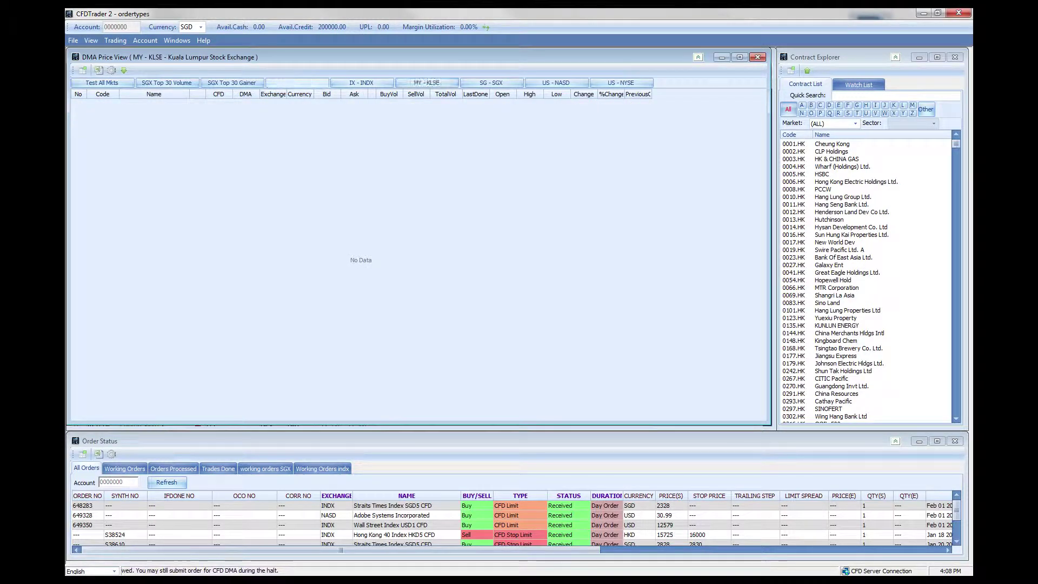
pyautogui.click(362, 83)
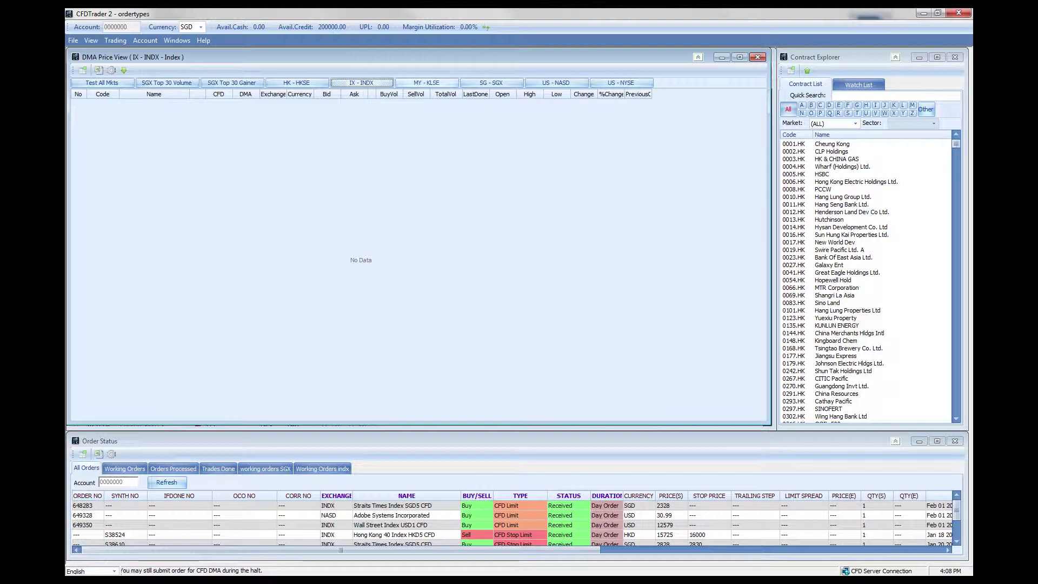
pyautogui.click(492, 83)
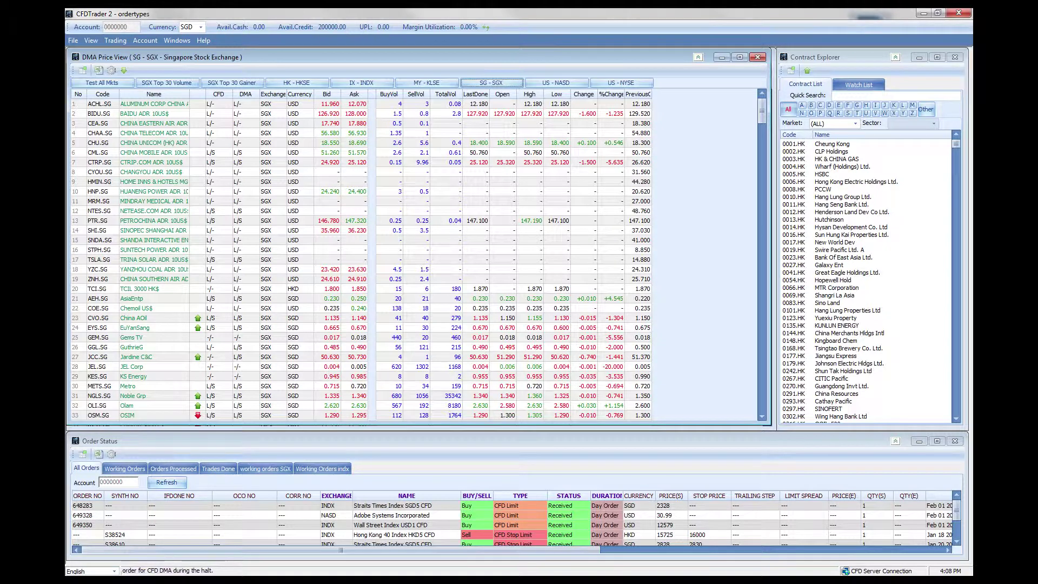
pyautogui.click(557, 84)
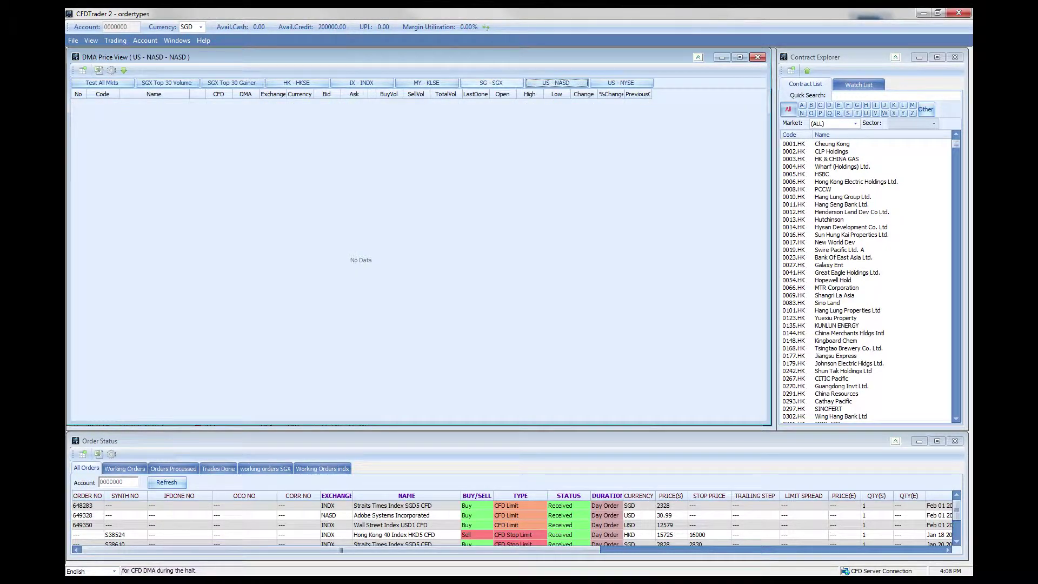
pyautogui.click(621, 83)
pyautogui.click(557, 84)
pyautogui.click(491, 83)
pyautogui.click(557, 84)
pyautogui.click(491, 83)
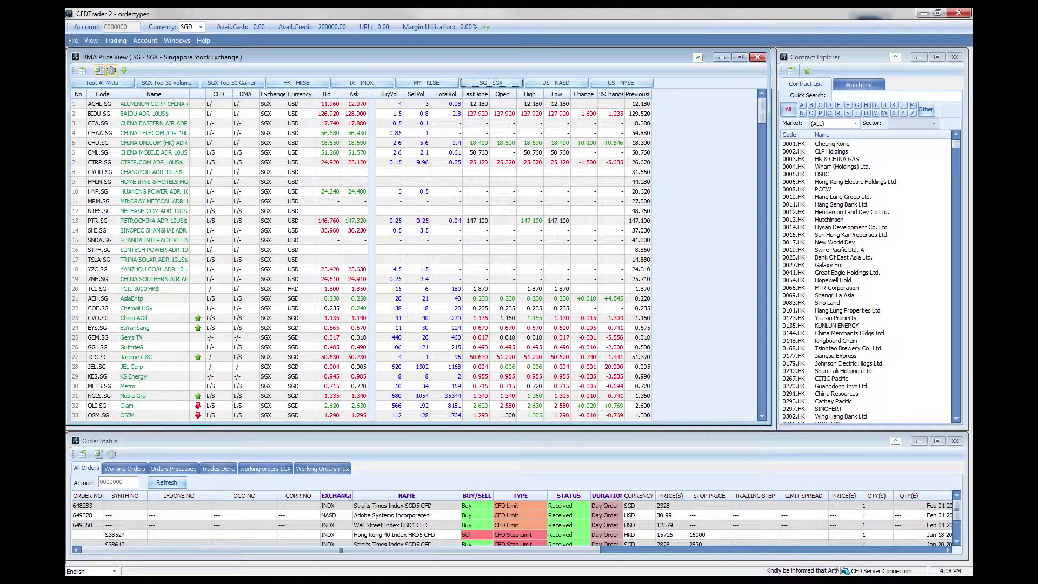
# - Open the WatchList Editor and display the Test All Mkts list among the user watchlists
pyautogui.click(111, 70)
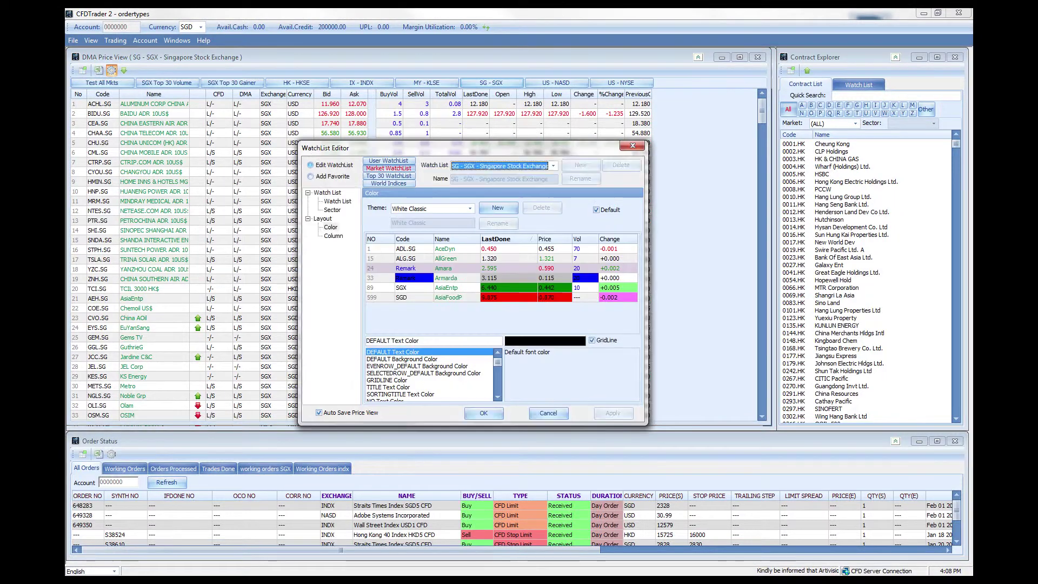
pyautogui.moveTo(506, 147); pyautogui.dragTo(552, 150)
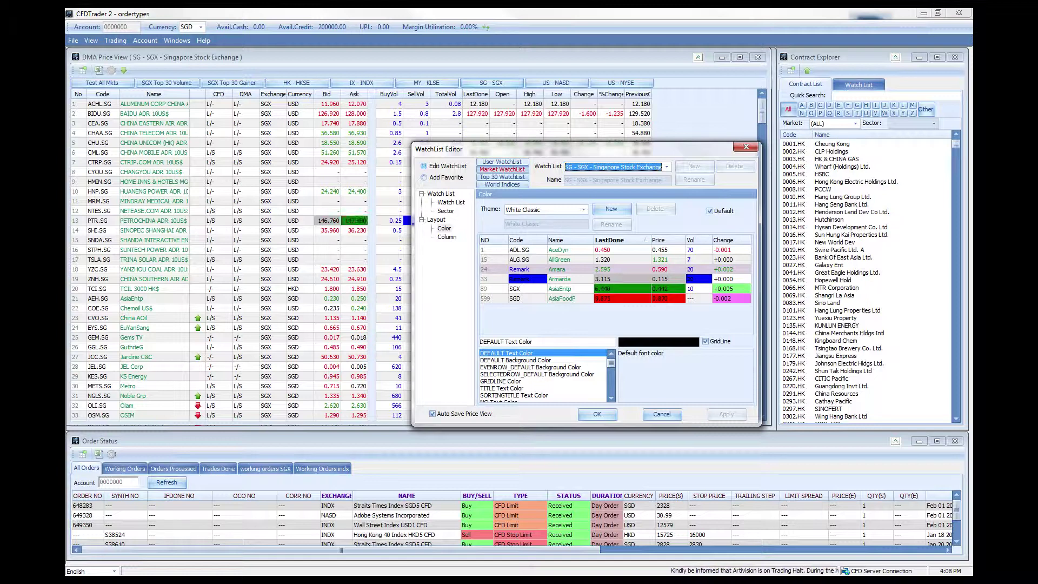
pyautogui.click(502, 162)
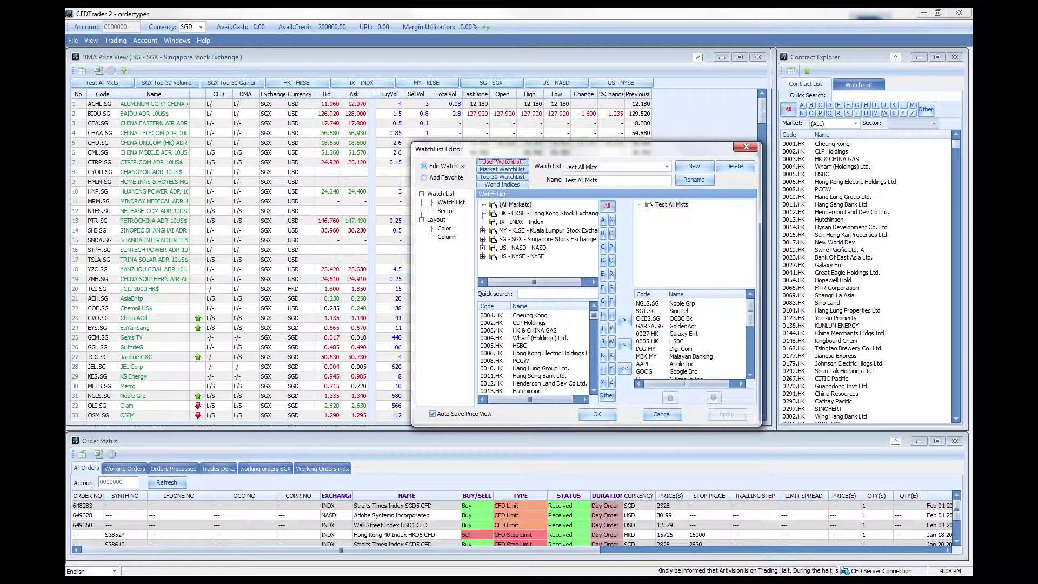
pyautogui.click(666, 167)
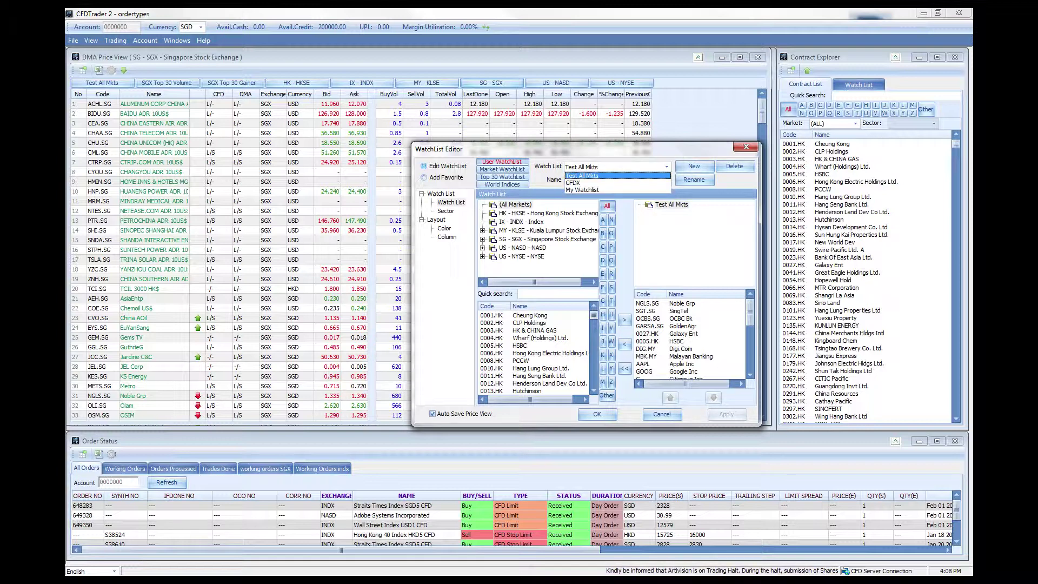
pyautogui.click(616, 176)
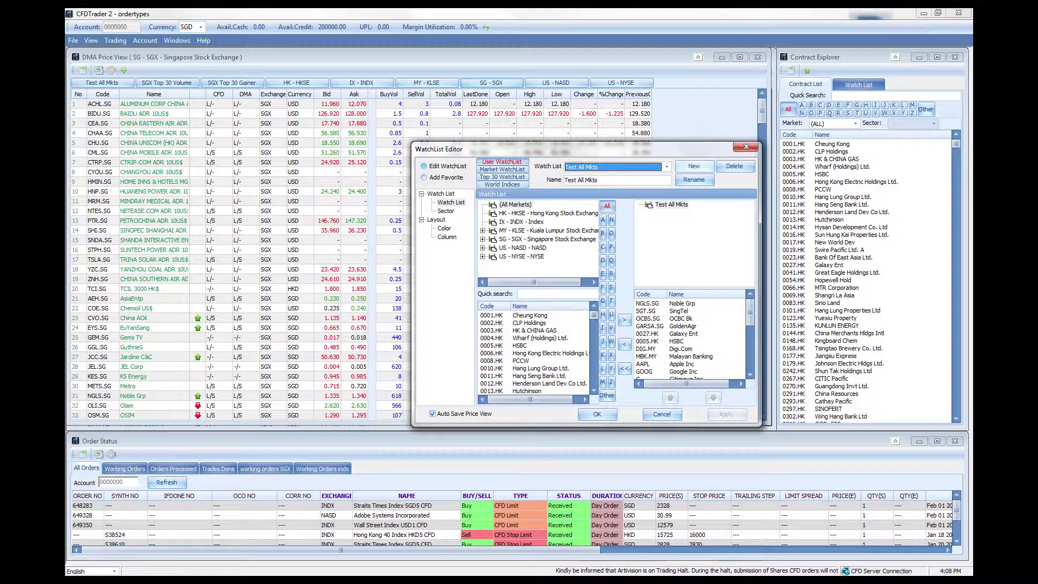
# - Create a new user watchlist and rename it MyWatchlist
pyautogui.click(693, 166)
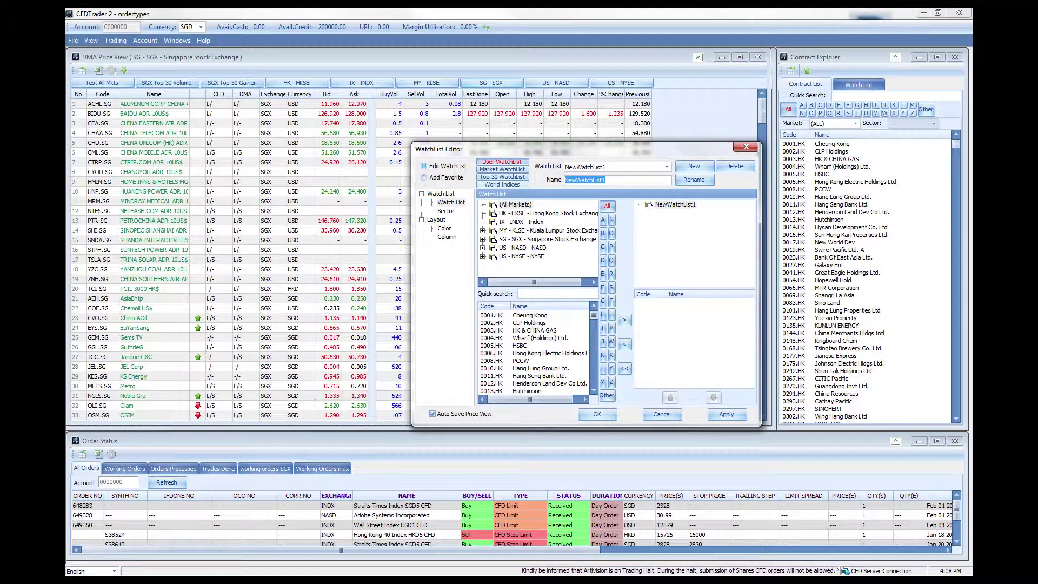
pyautogui.write('MyWatch')
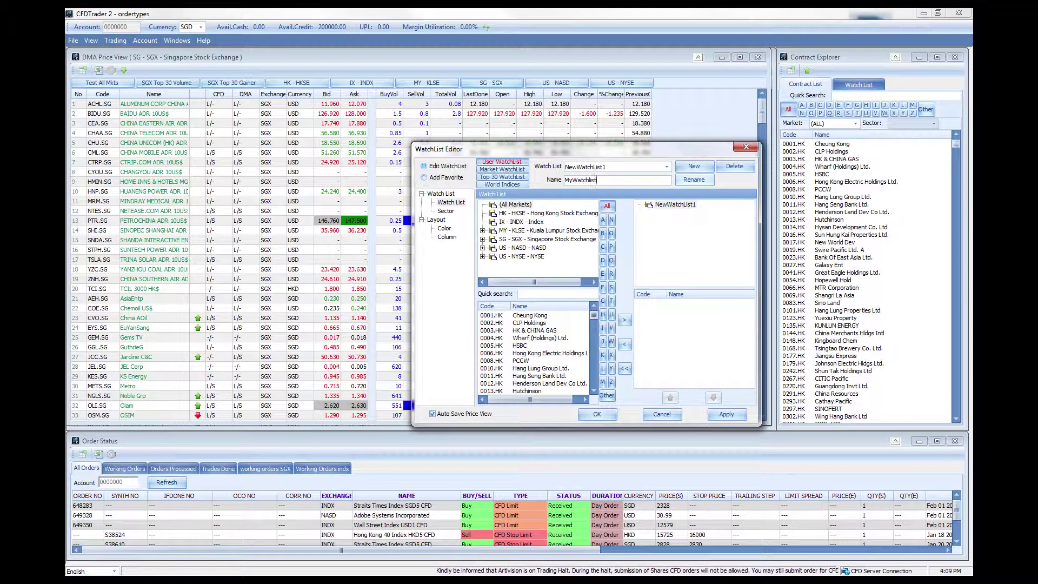
pyautogui.click(694, 179)
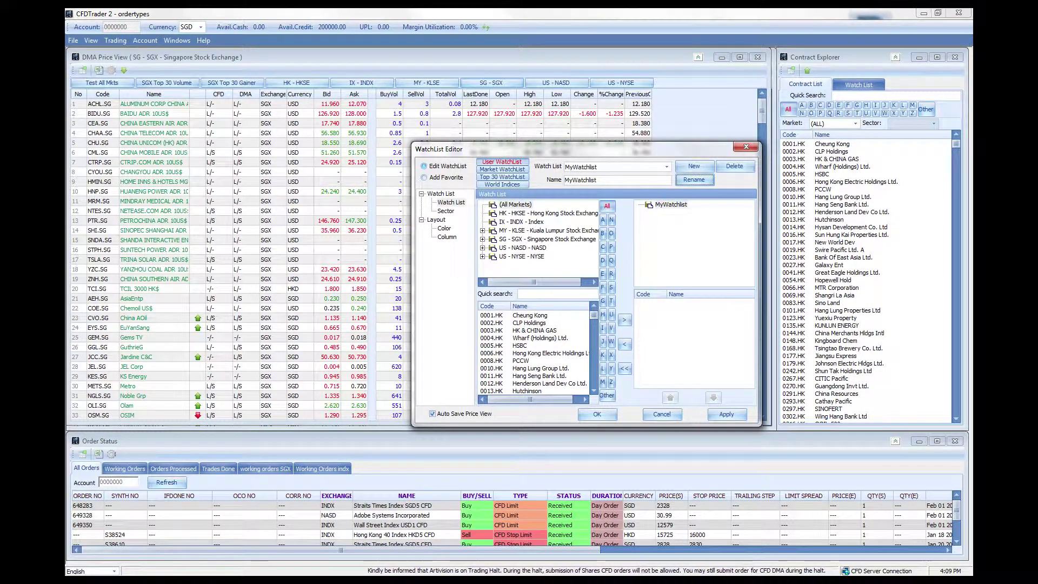
# - Search the contracts for apple and add Apple Inc and DR Pepper Snapple Group Inc to MyWatchlist
pyautogui.moveTo(622, 148); pyautogui.dragTo(576, 125)
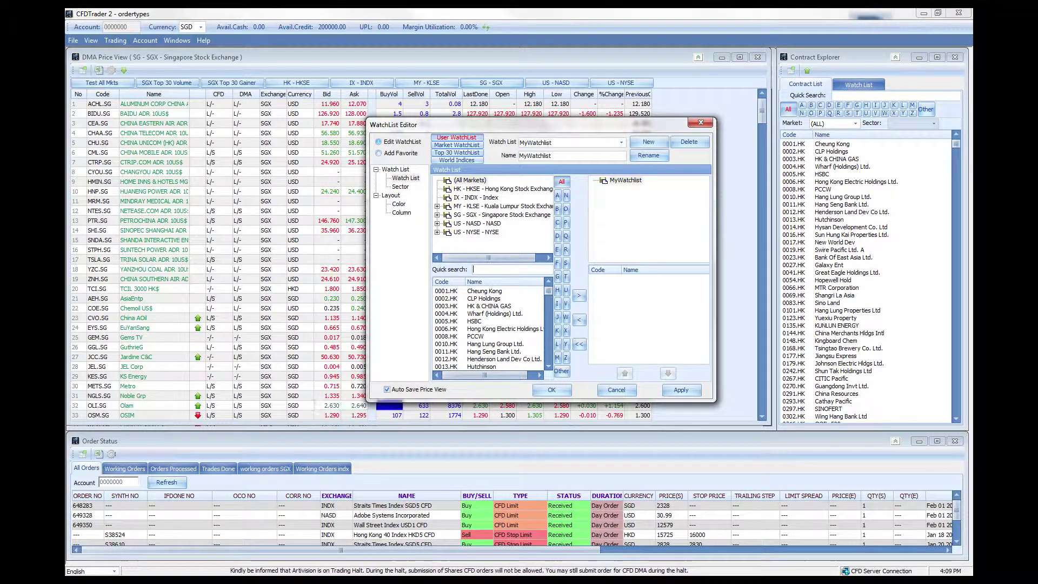
pyautogui.write('a')
pyautogui.write('pp')
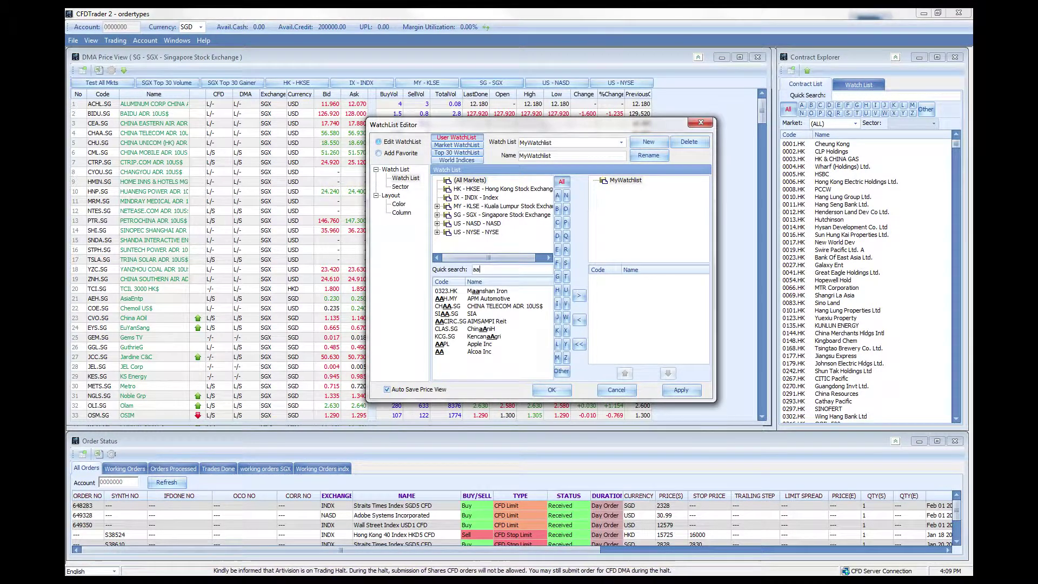
pyautogui.write('le')
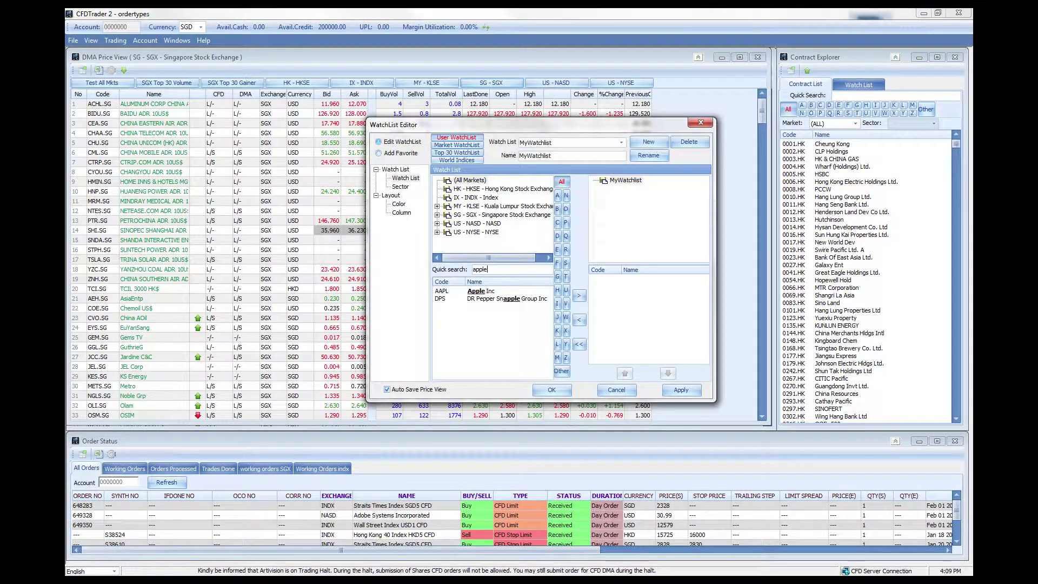
pyautogui.click(486, 292)
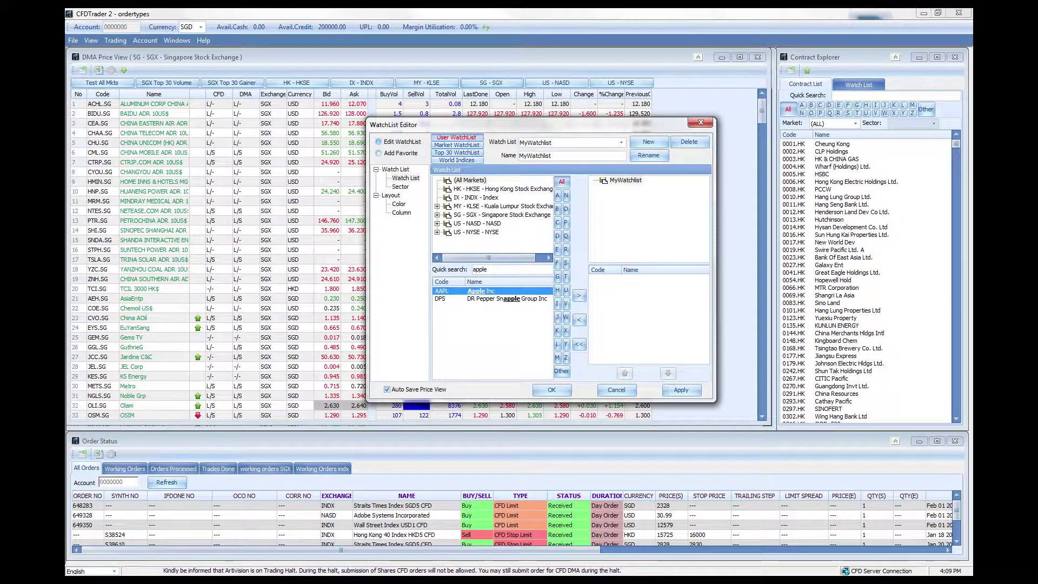
pyautogui.click(578, 295)
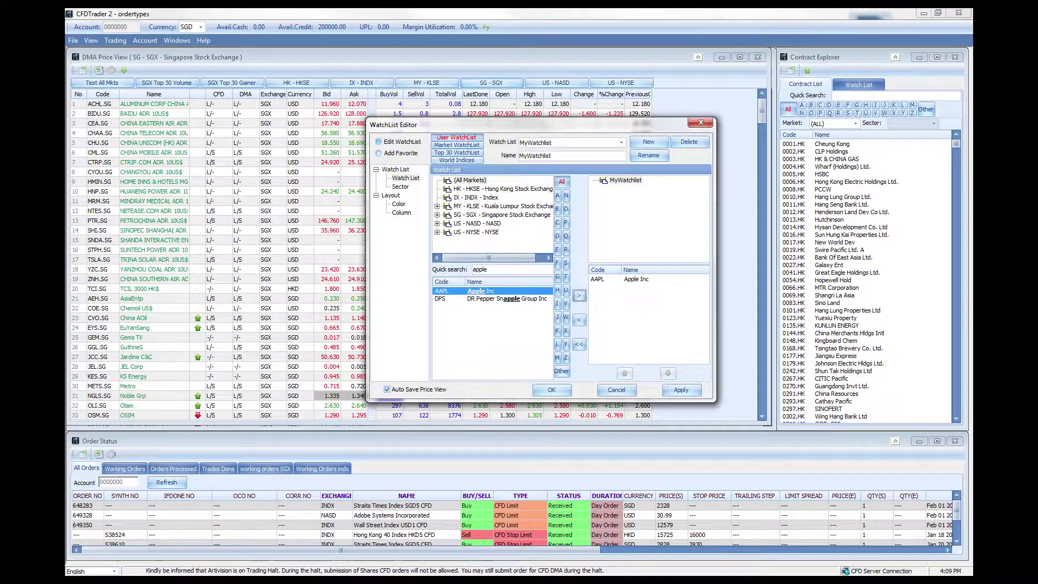
pyautogui.click(506, 299)
pyautogui.click(579, 296)
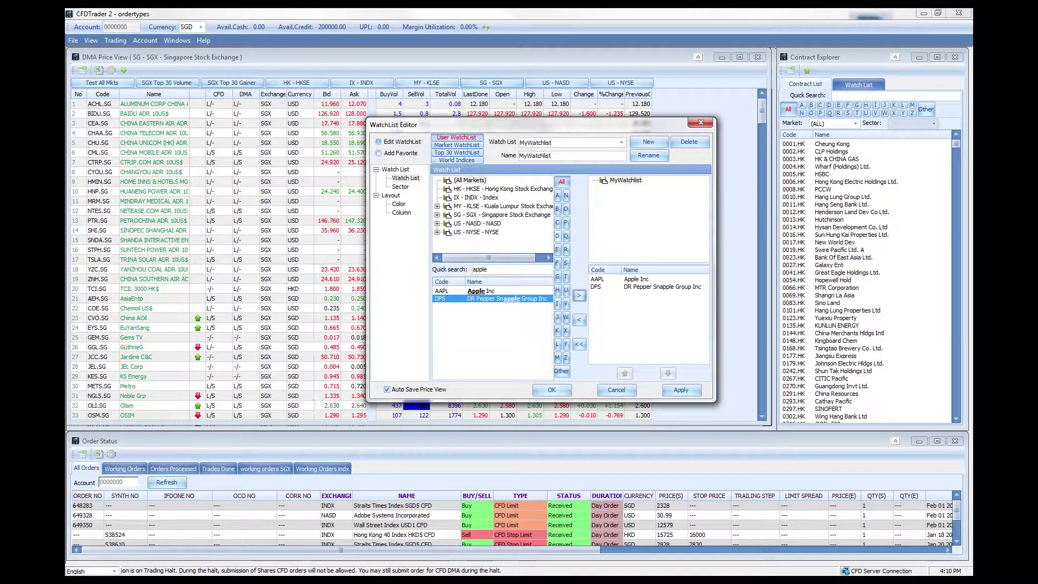
# - Filter the apple search results by the letter D, and clear the filter and the search text
pyautogui.click(557, 236)
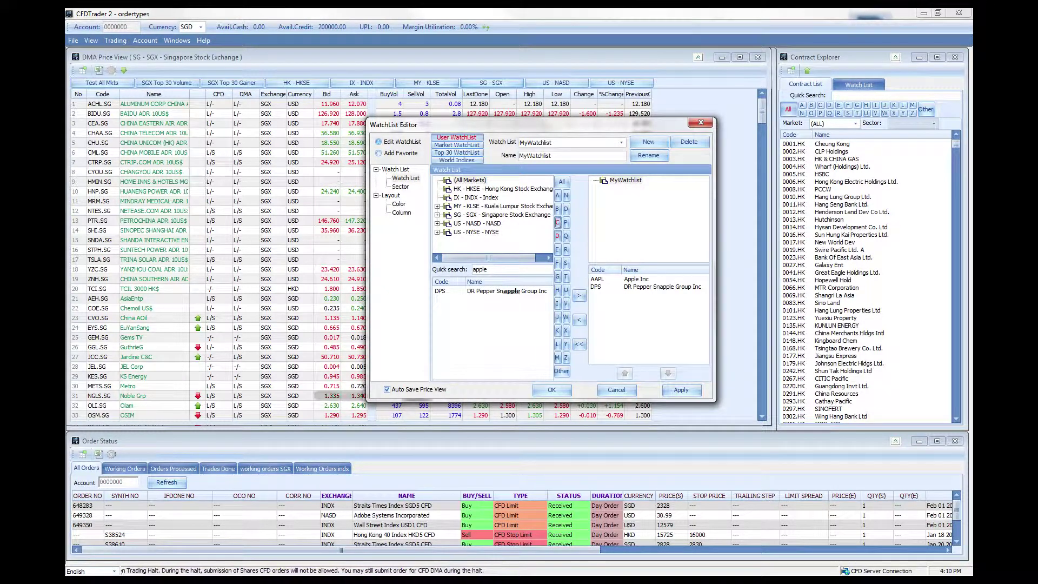
pyautogui.click(557, 236)
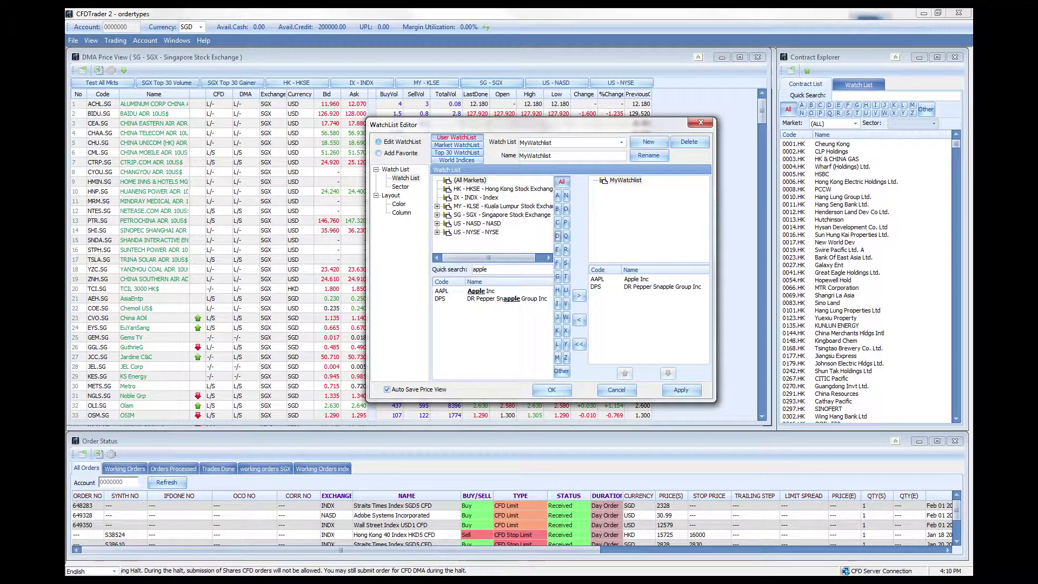
pyautogui.click(481, 269)
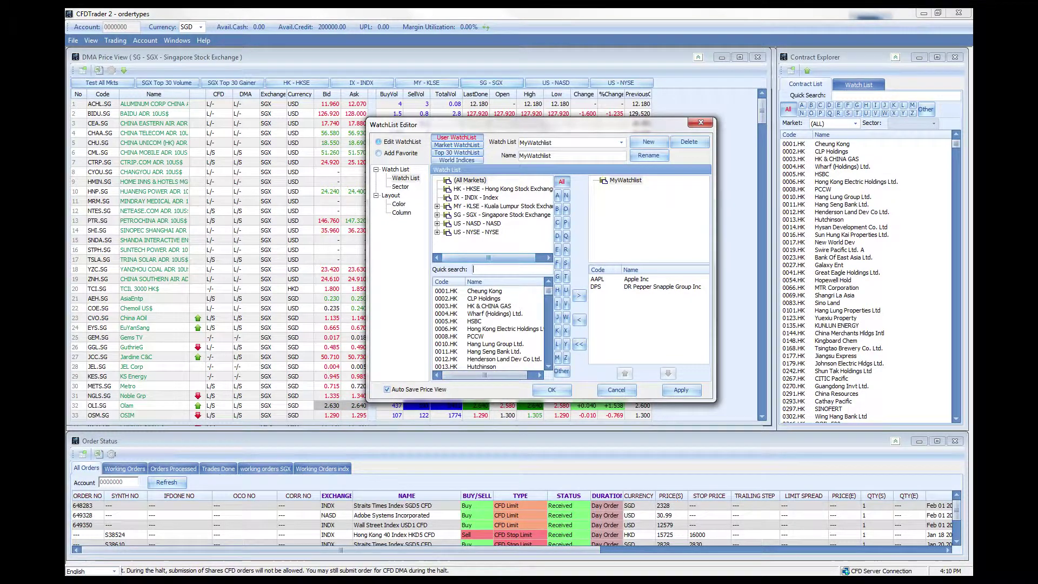
# - Search the contracts under the letter G for kg, add G K Goh to MyWatchlist and save the watchlist changes
pyautogui.click(558, 276)
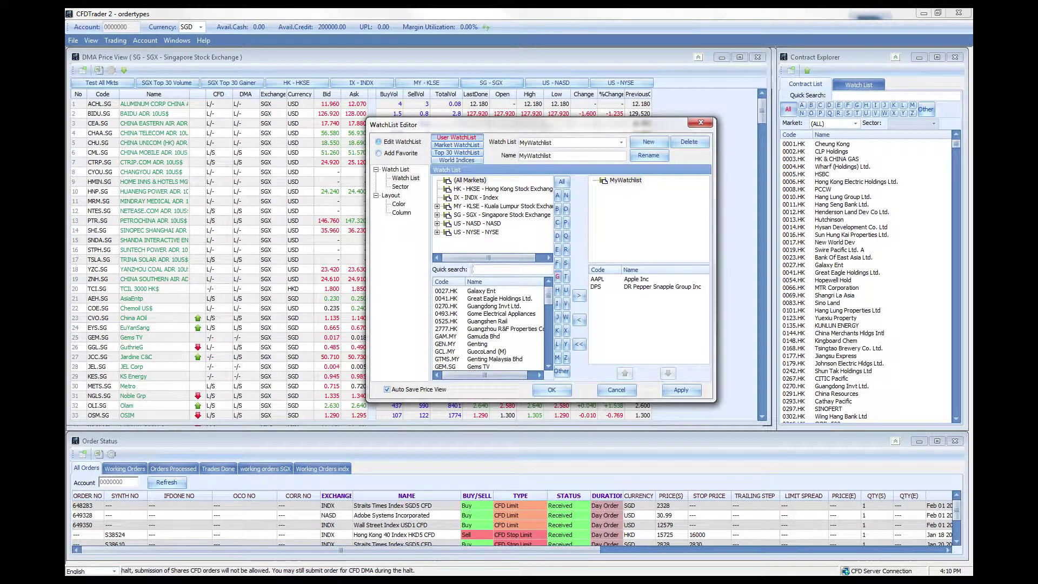
pyautogui.write('kg')
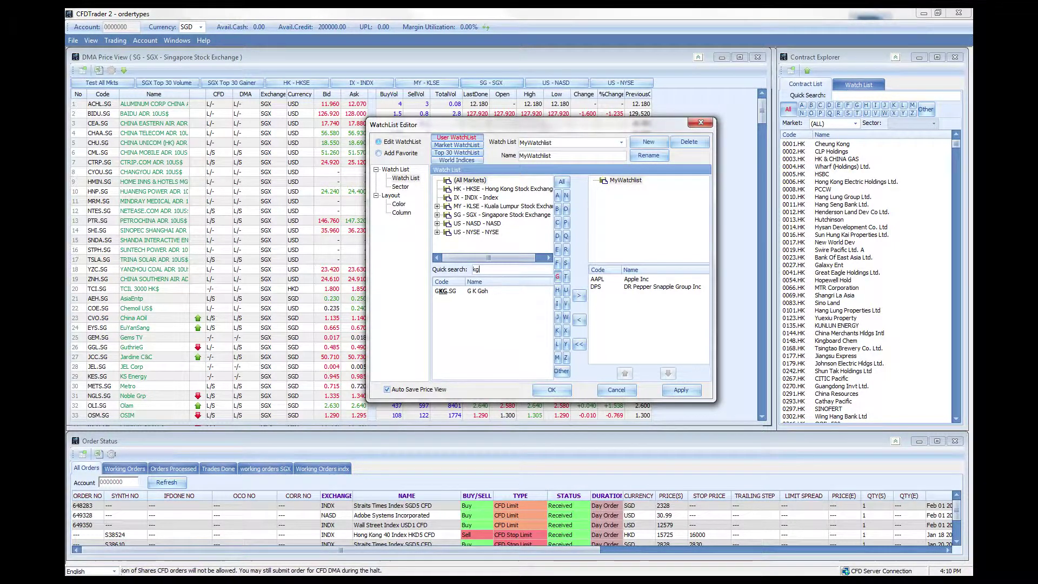
pyautogui.click(476, 290)
pyautogui.click(579, 295)
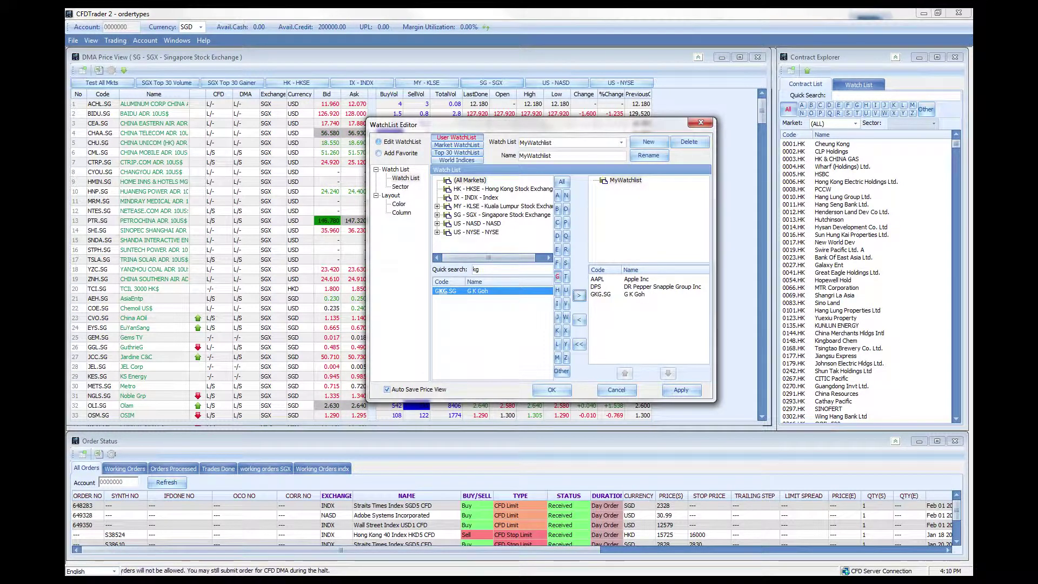
pyautogui.click(682, 390)
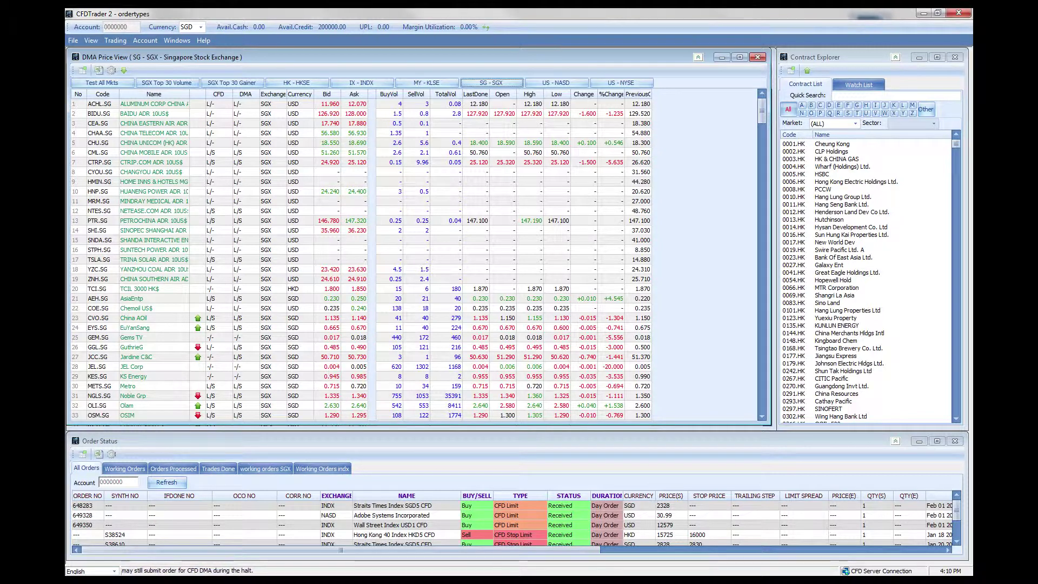
# - Switch the DMA Price View to MyWatchlist
pyautogui.rightClick(686, 232)
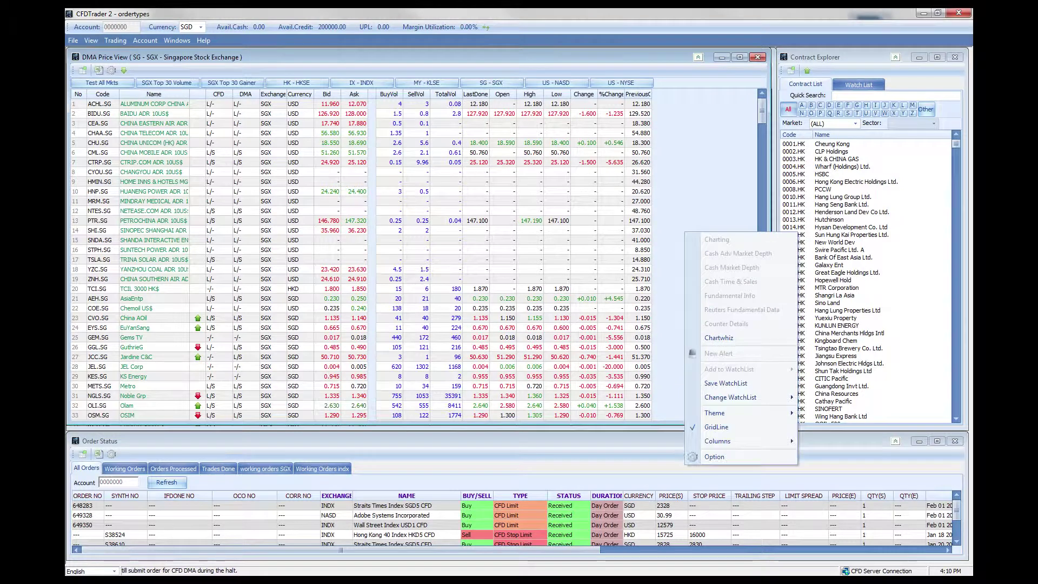
pyautogui.moveTo(730, 397)
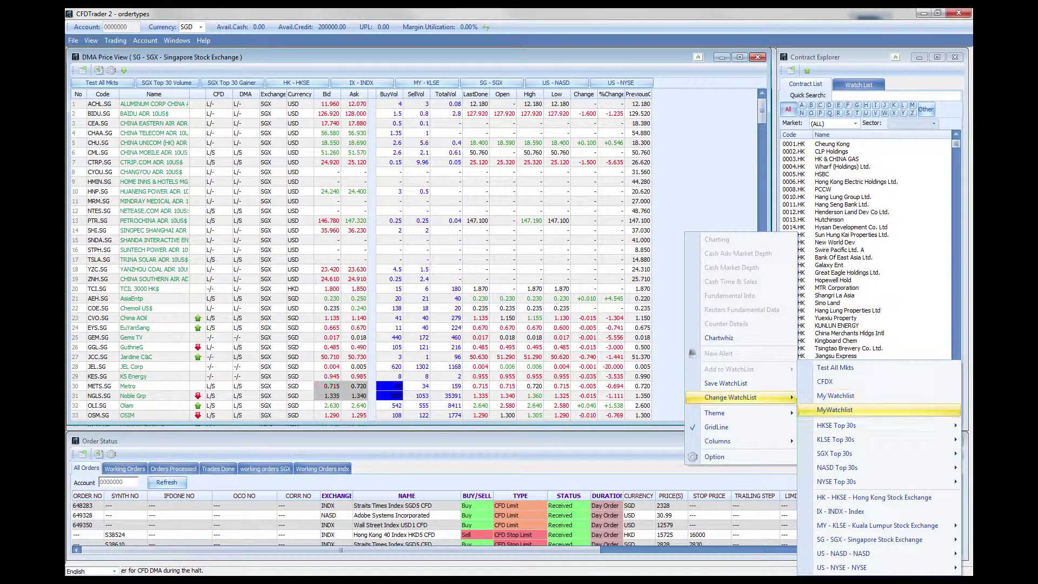
pyautogui.click(835, 410)
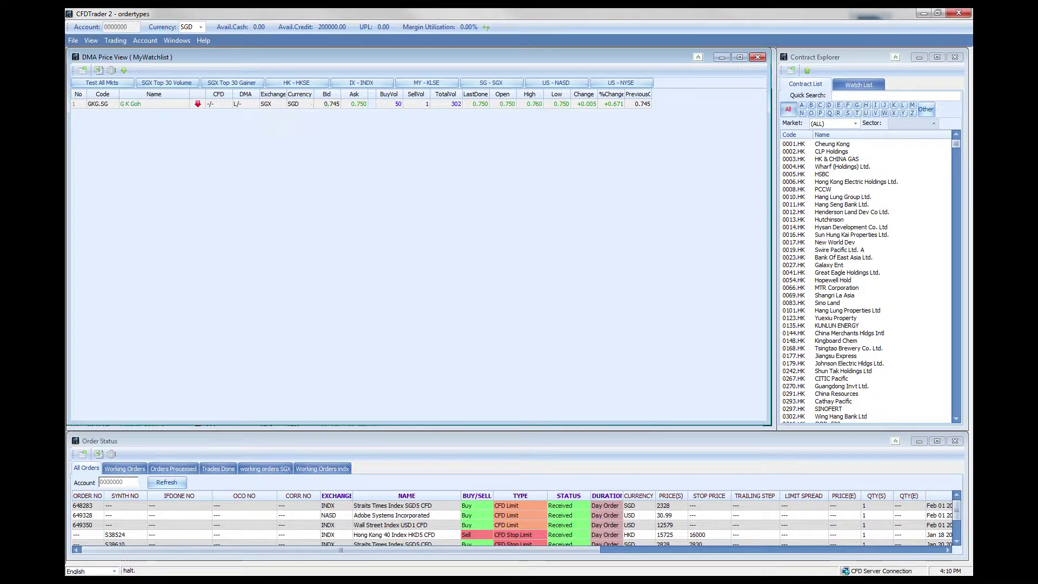
# - Open the CFD Price View for MyWatchlist
pyautogui.click(115, 40)
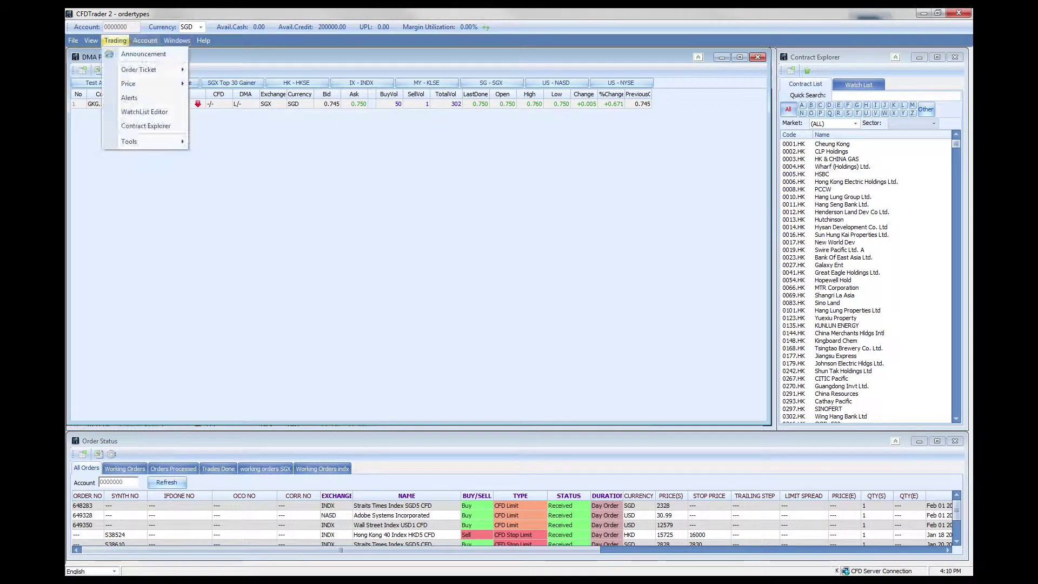
pyautogui.moveTo(91, 41)
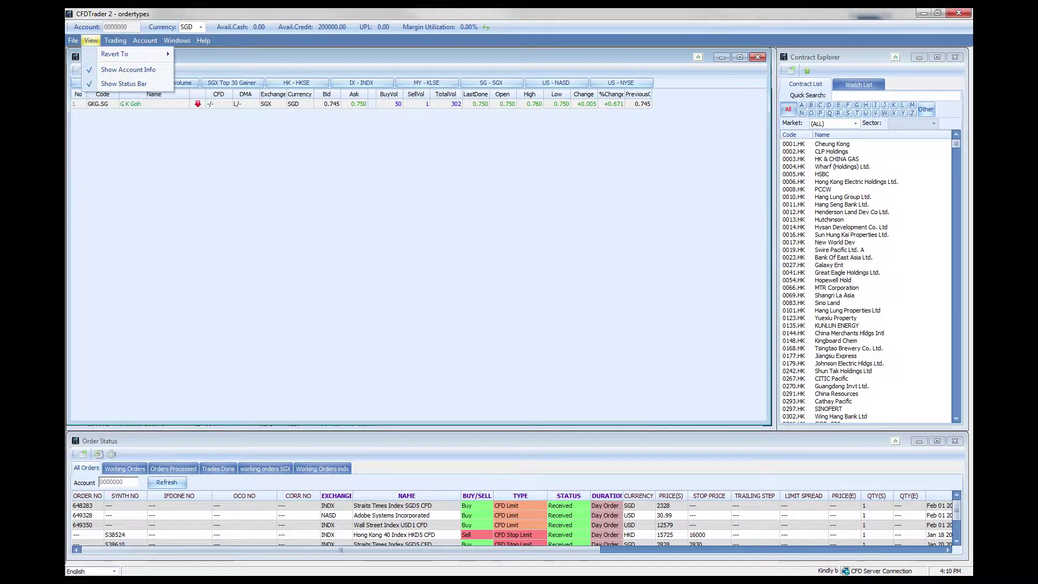
pyautogui.moveTo(151, 83)
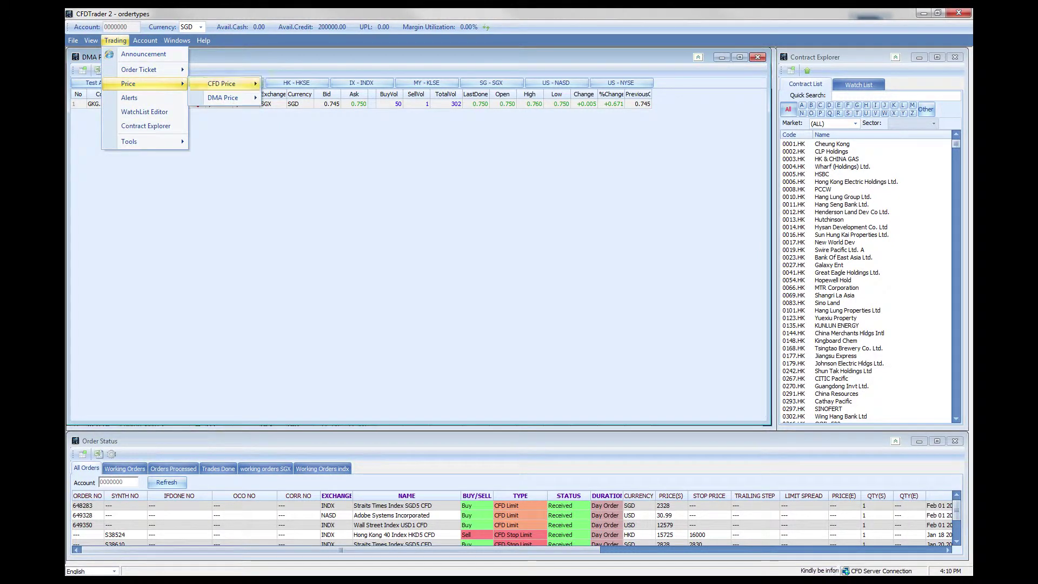
pyautogui.moveTo(223, 84)
pyautogui.click(302, 126)
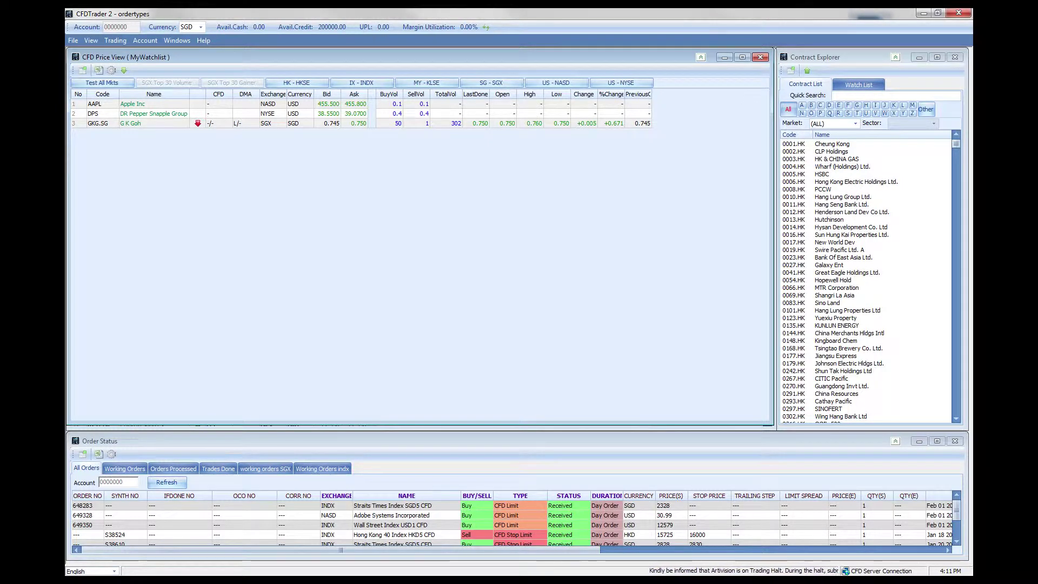
# - Search the Contract Explorer for noble, add Noble Grp to the CFD Price View and save the watchlist
pyautogui.click(859, 84)
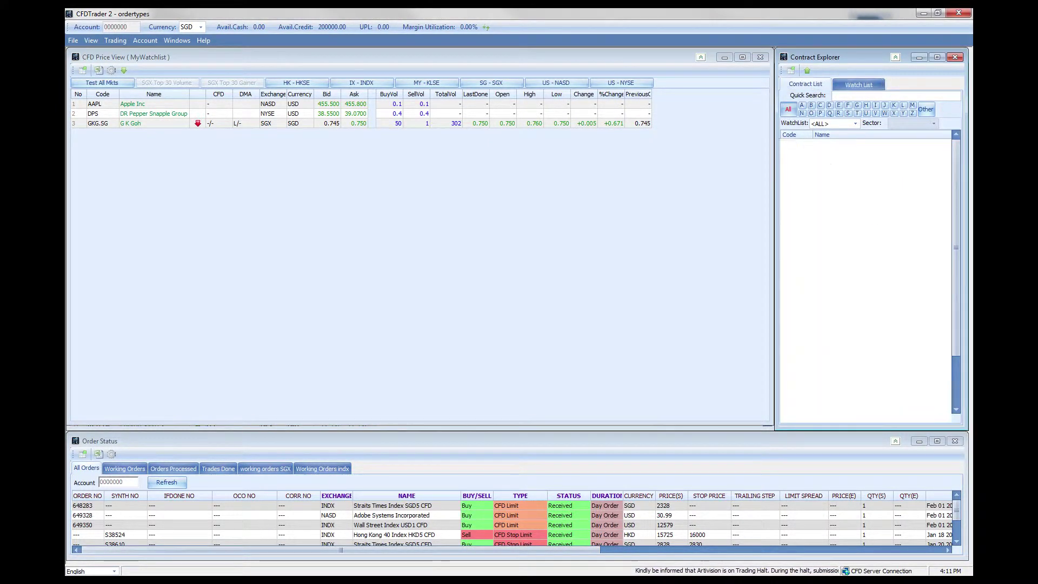
pyautogui.write('noble')
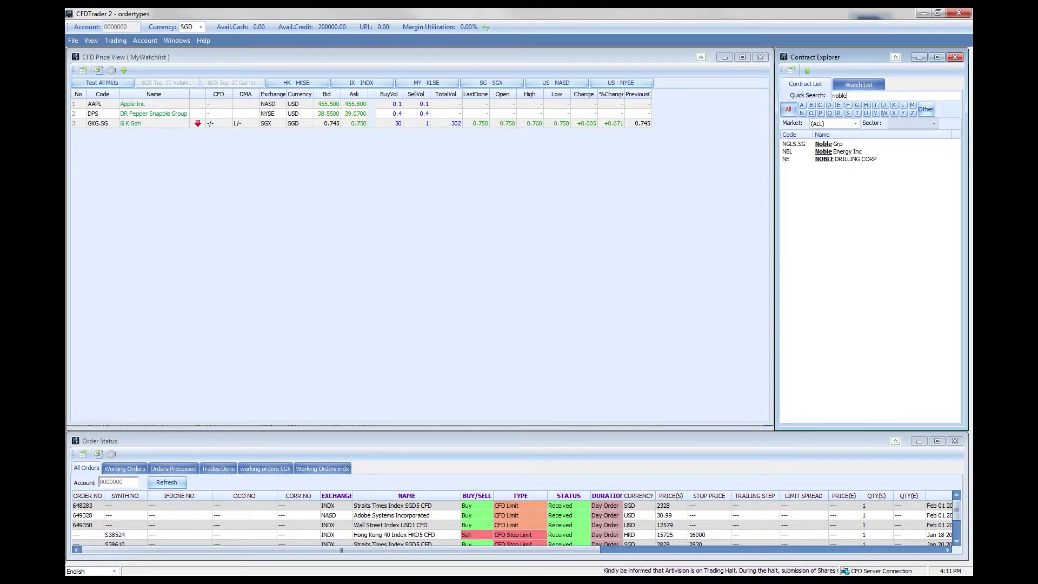
pyautogui.doubleClick(829, 143)
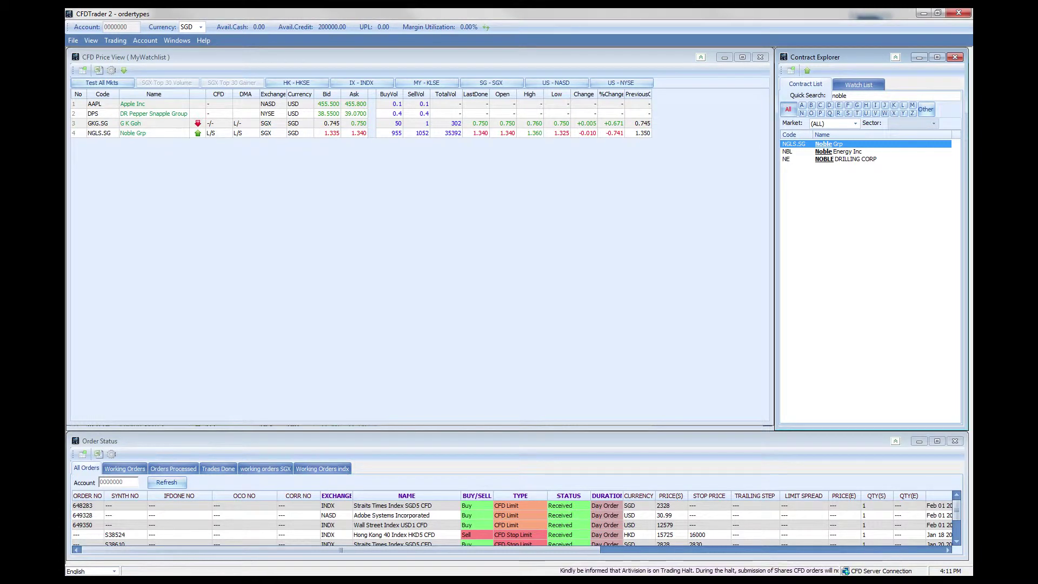
pyautogui.rightClick(513, 166)
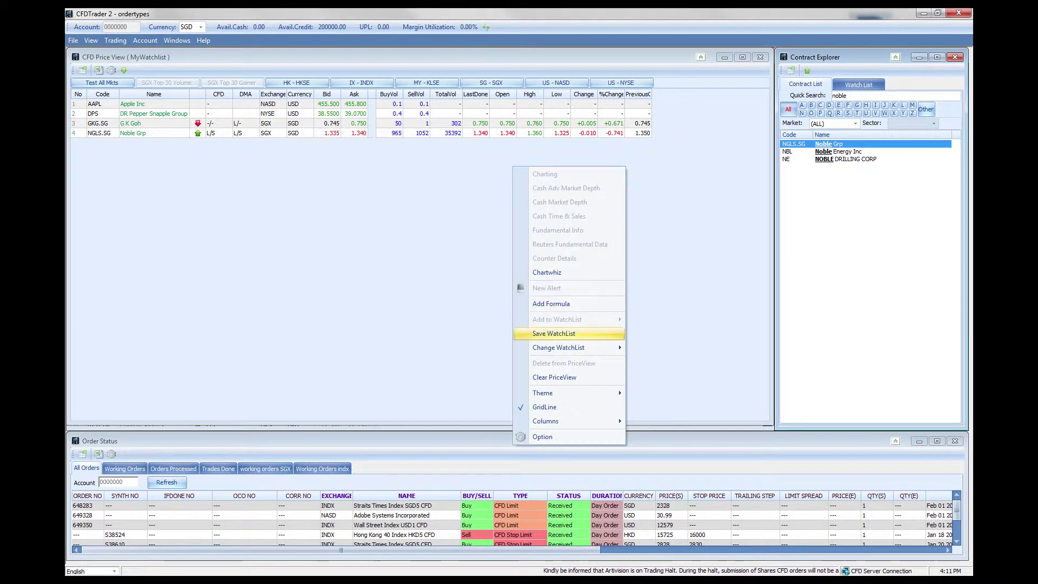
pyautogui.click(553, 333)
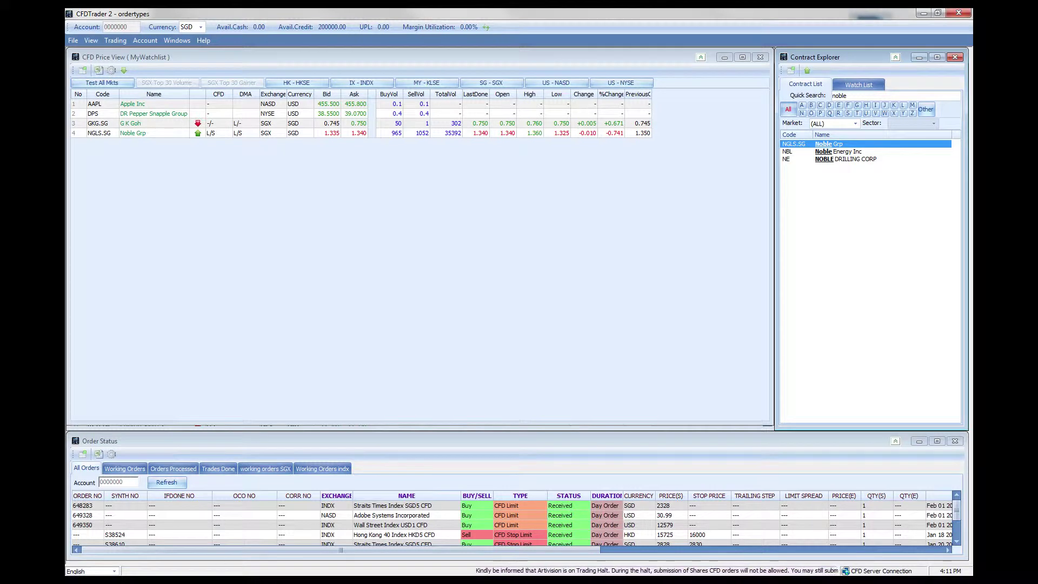
# - Add MyWatchlist to the favorite watchlists in the WatchList Editor, apply it and close the editor
pyautogui.click(111, 70)
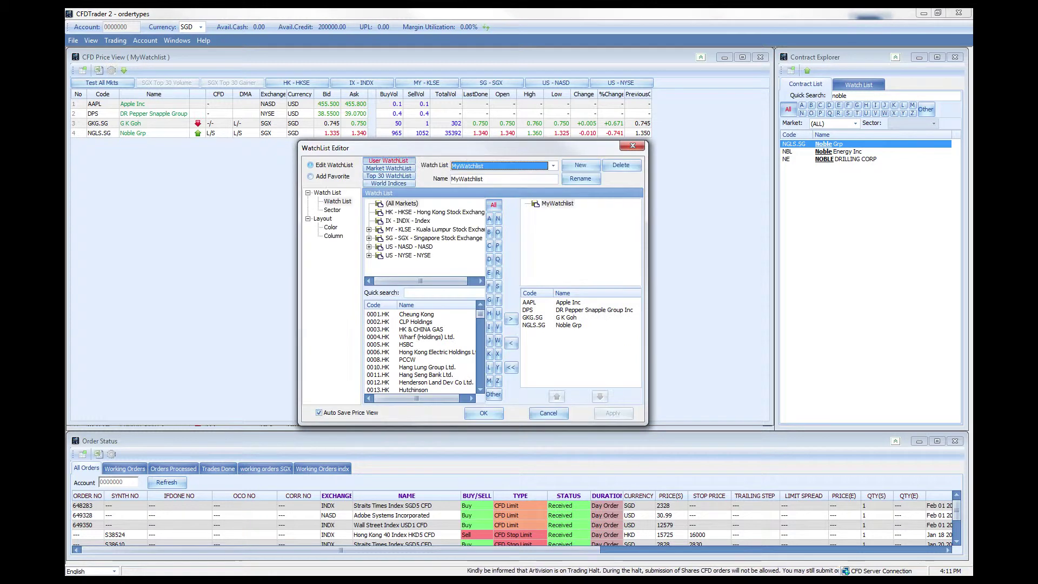
pyautogui.moveTo(457, 151); pyautogui.dragTo(418, 152)
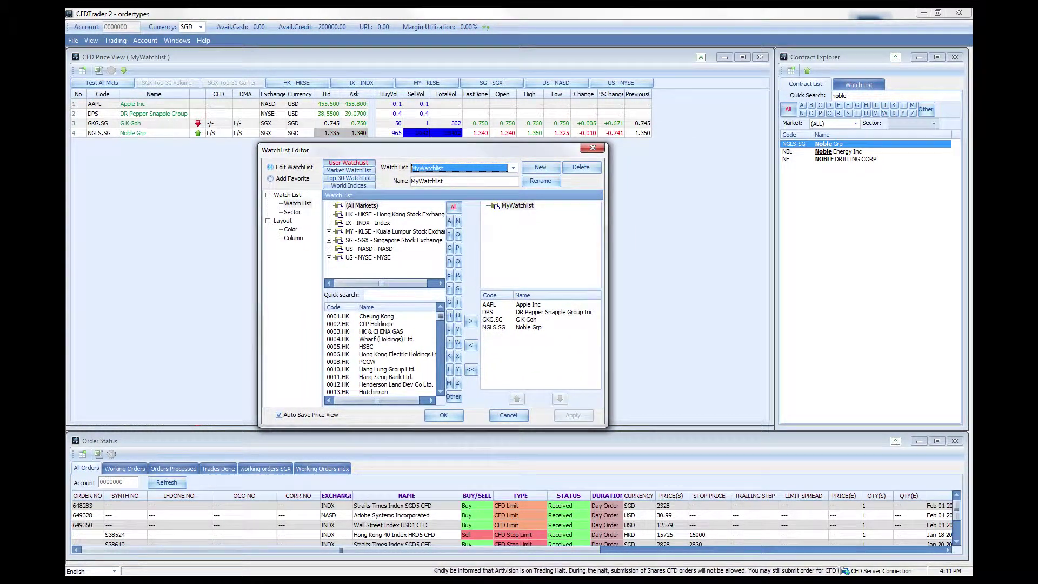
pyautogui.click(270, 179)
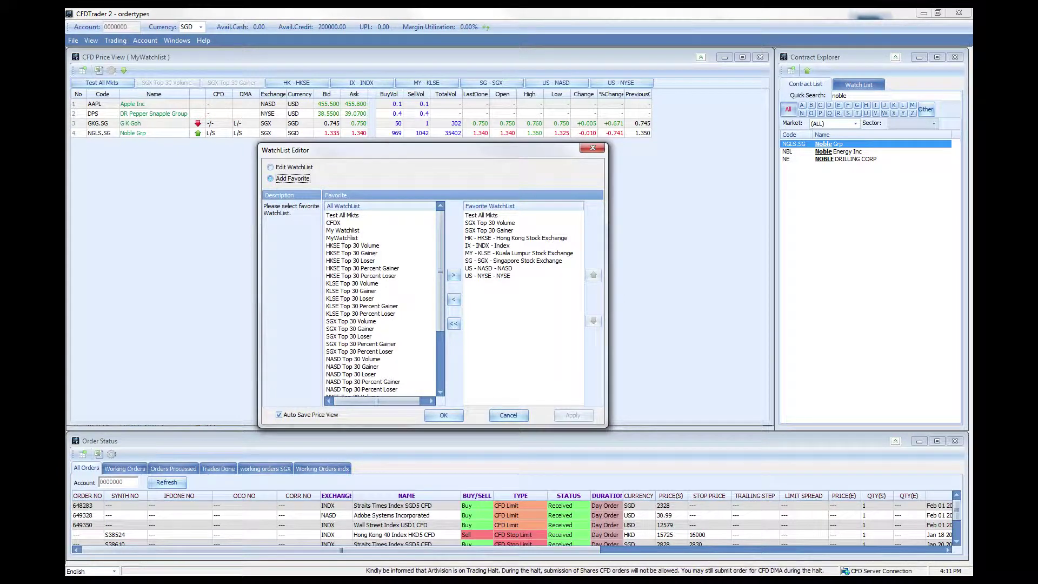
pyautogui.click(343, 238)
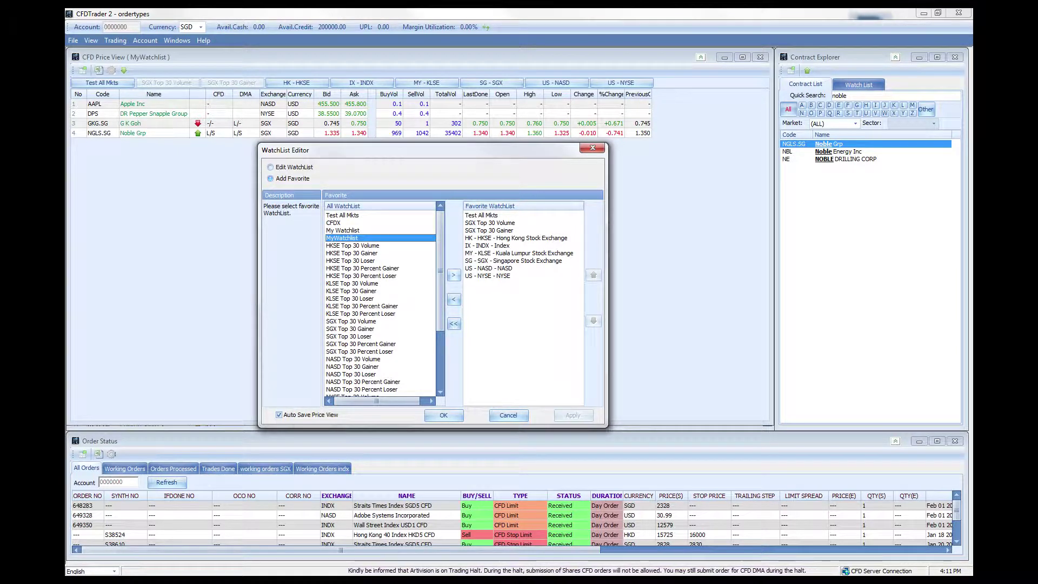
pyautogui.click(453, 275)
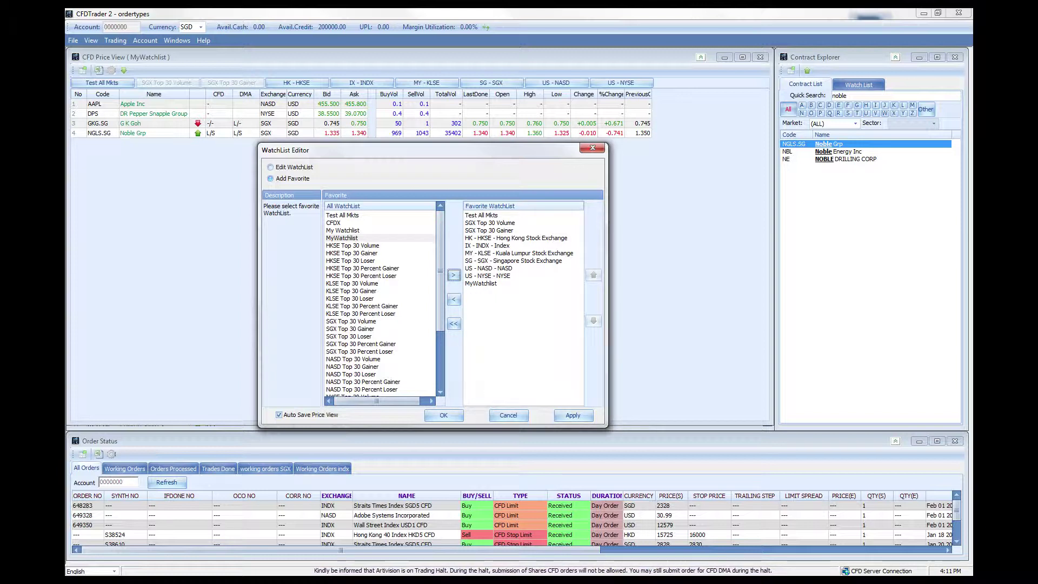
pyautogui.click(572, 415)
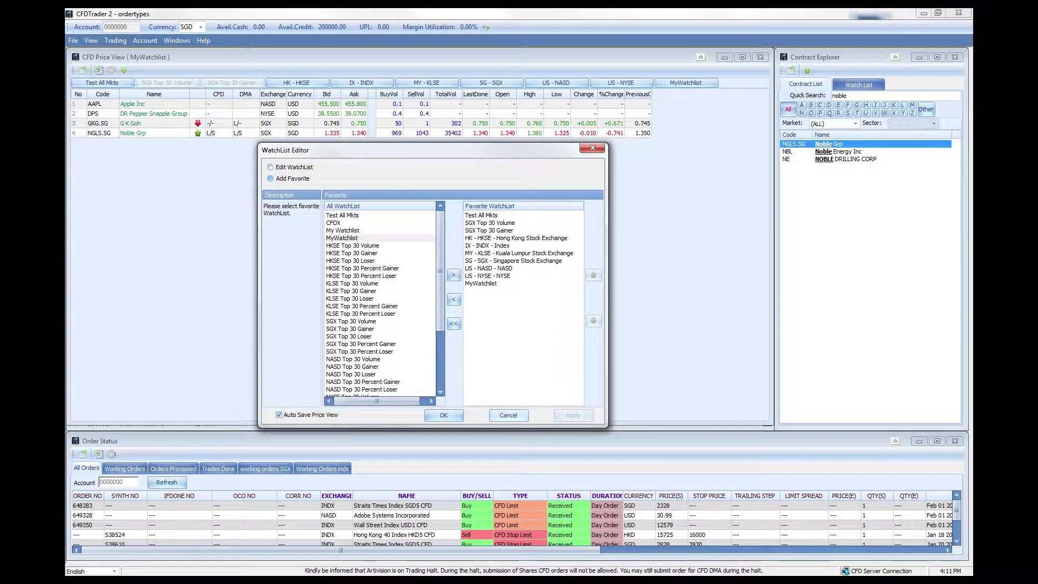
pyautogui.click(593, 148)
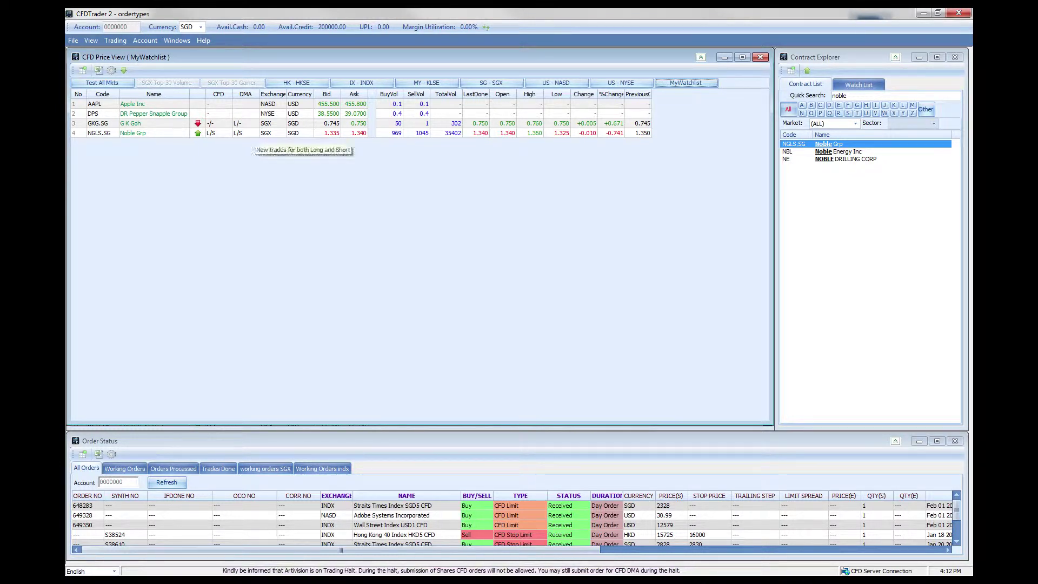
# - Reopen the WatchList Editor and examine the Market, Top 30 and World Indices watchlist categories, ending on the market watchlists
pyautogui.click(111, 70)
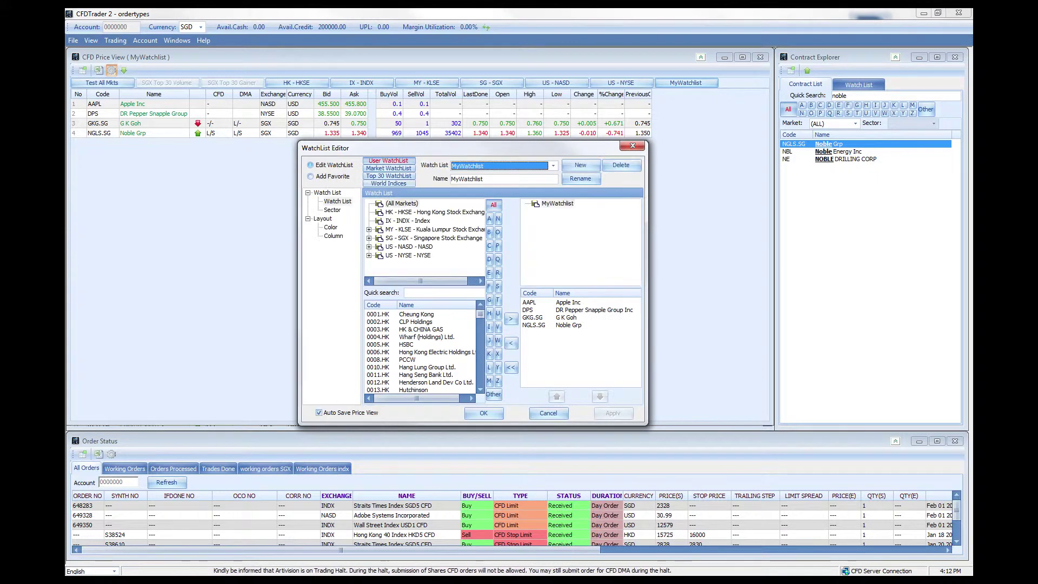
pyautogui.click(388, 168)
pyautogui.click(389, 176)
pyautogui.click(389, 183)
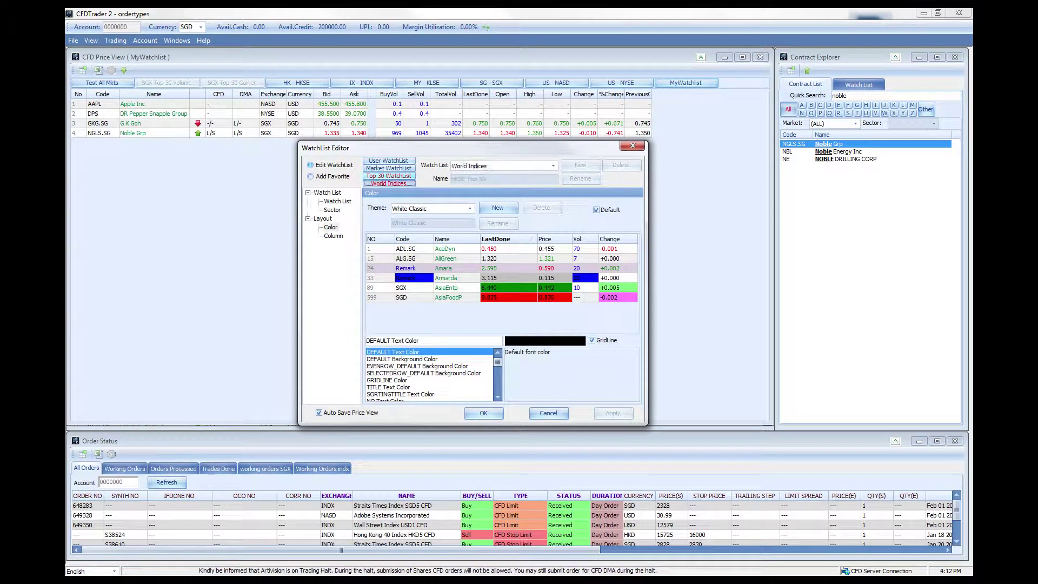
pyautogui.click(389, 175)
pyautogui.click(389, 169)
pyautogui.click(389, 176)
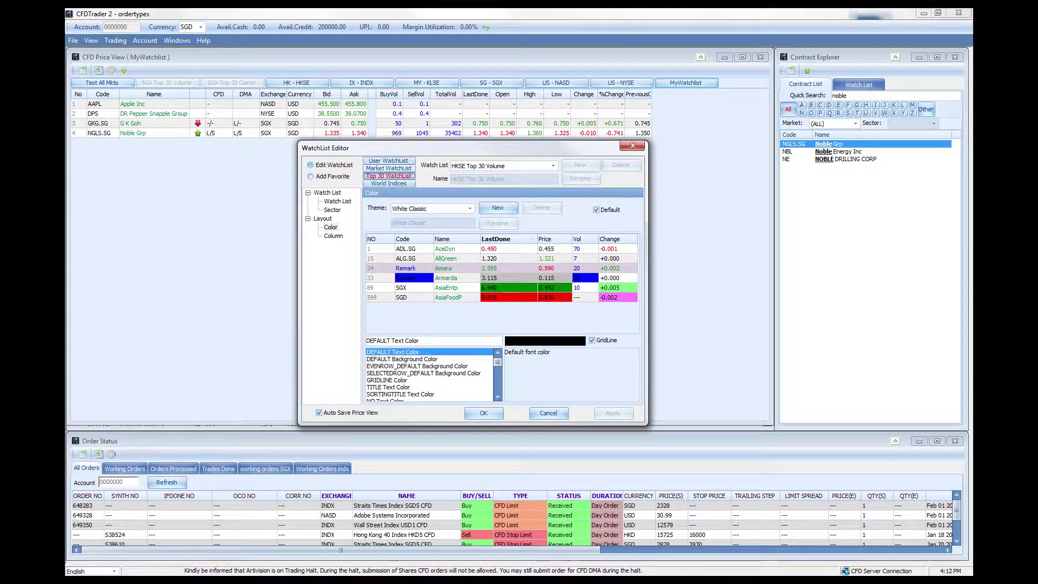
pyautogui.click(389, 168)
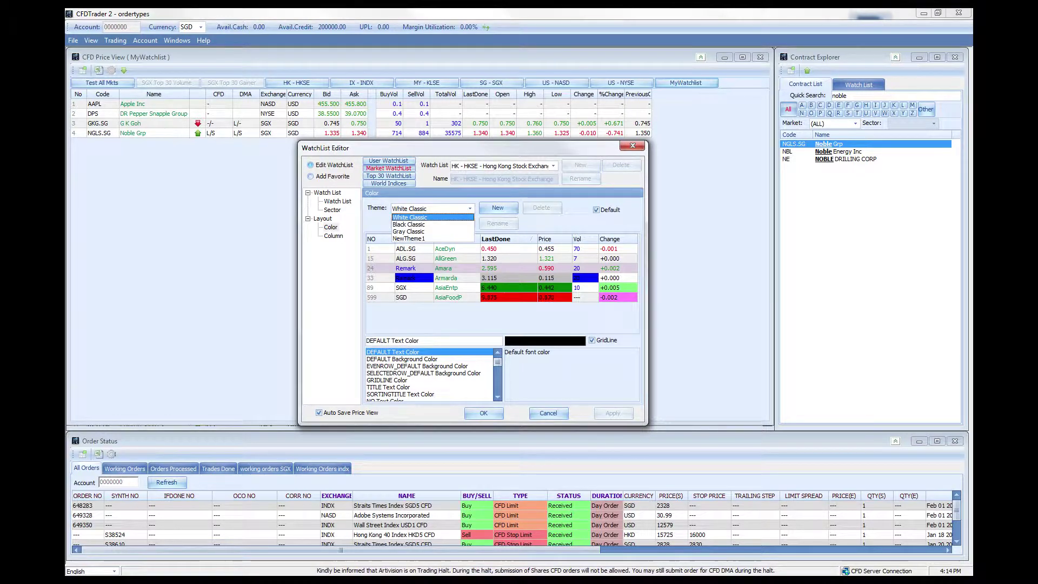
# - Preview the Black Classic and Gray Classic color themes, and return to White Classic
pyautogui.click(409, 224)
pyautogui.click(470, 208)
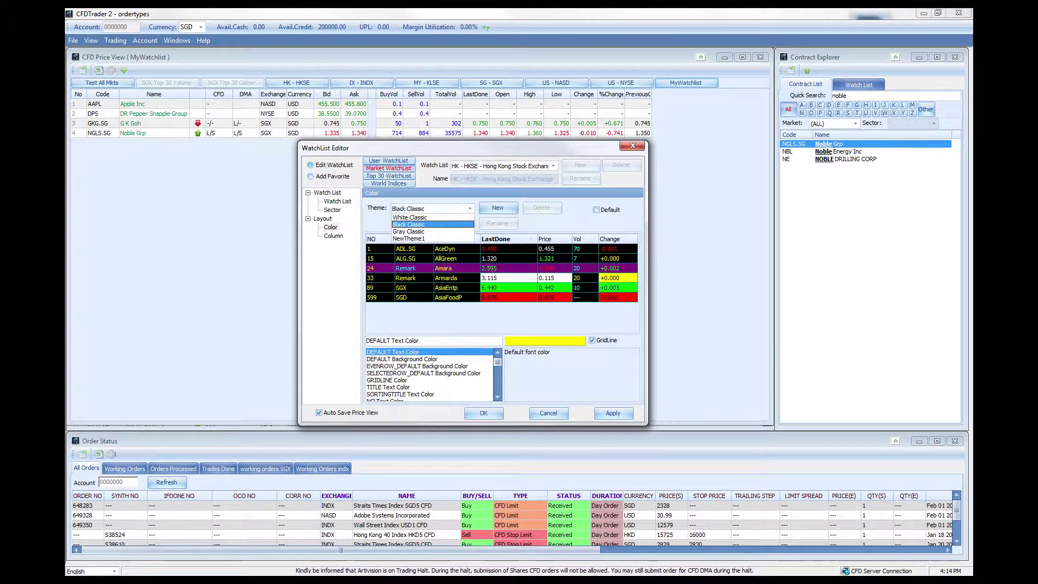
pyautogui.click(410, 232)
pyautogui.click(470, 209)
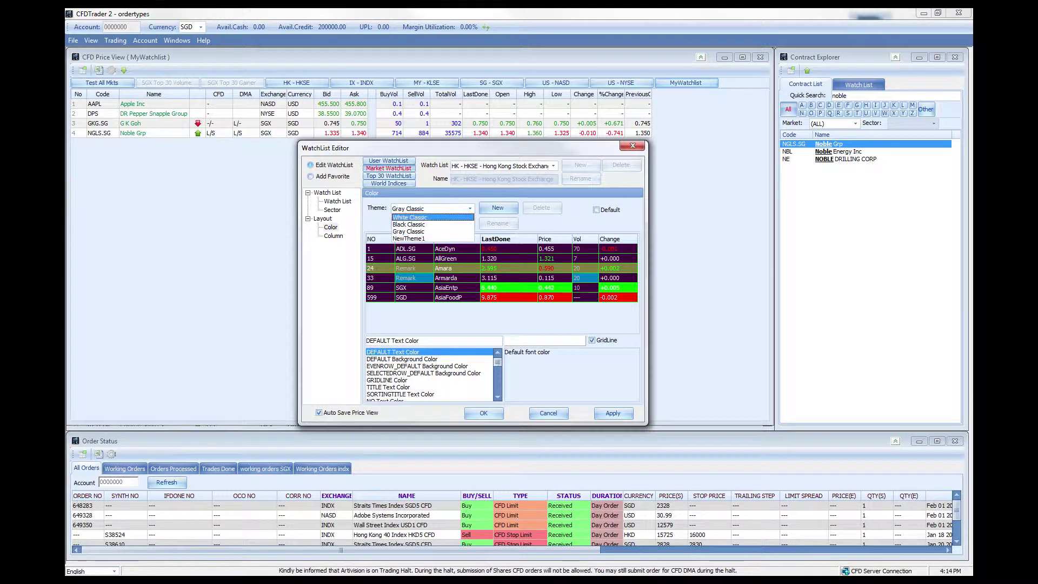
pyautogui.click(409, 216)
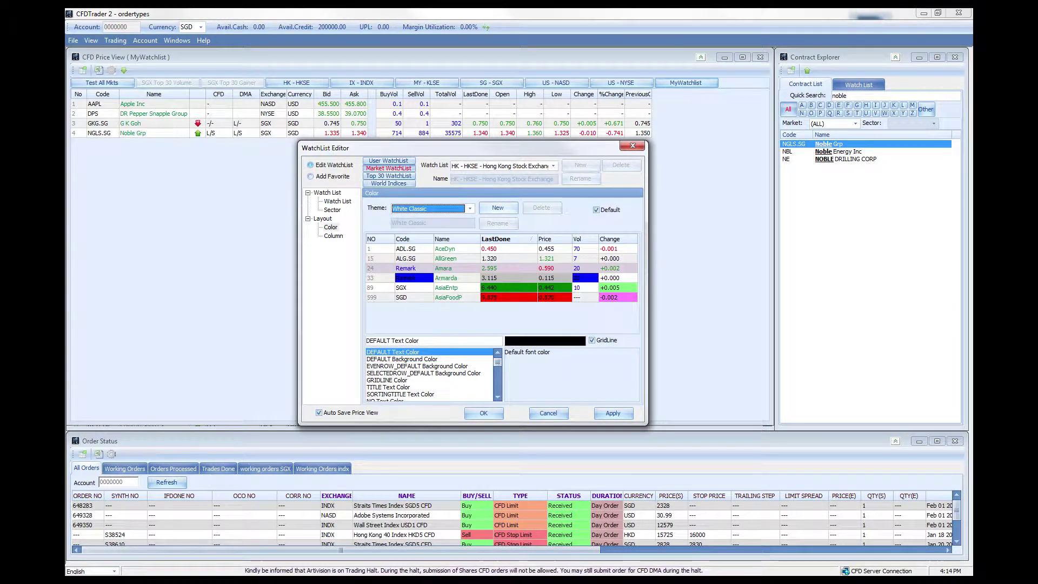
# - Create a new color theme and confirm NewTheme2 as its name
pyautogui.click(498, 208)
pyautogui.moveTo(426, 223); pyautogui.dragTo(392, 222)
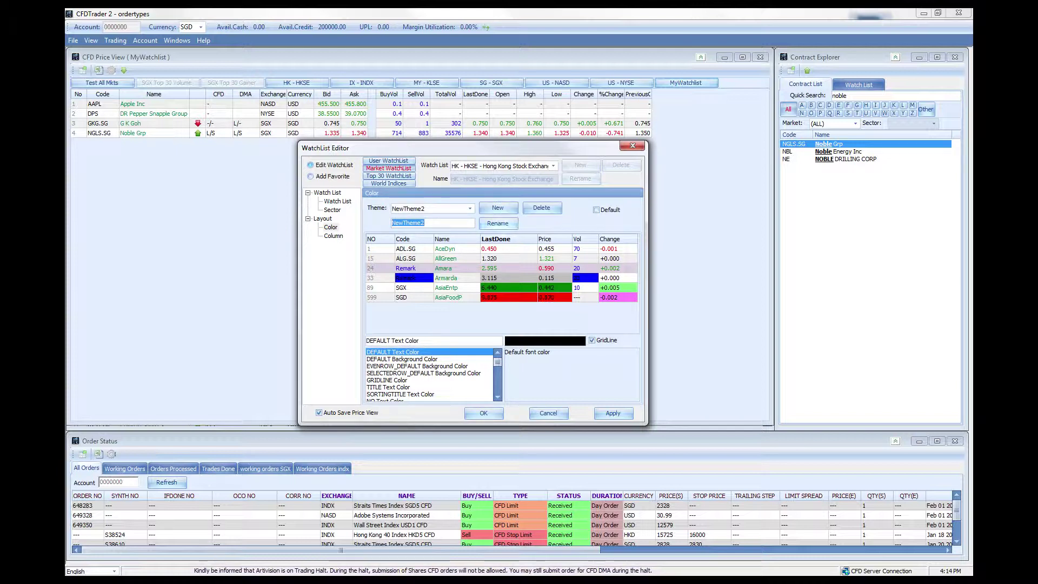
pyautogui.click(498, 224)
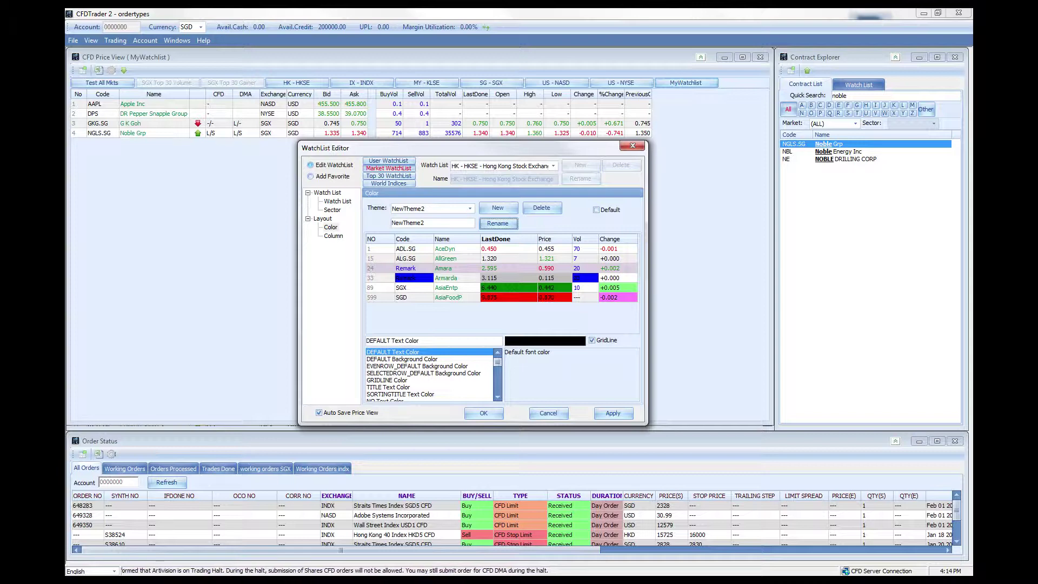
pyautogui.click(405, 249)
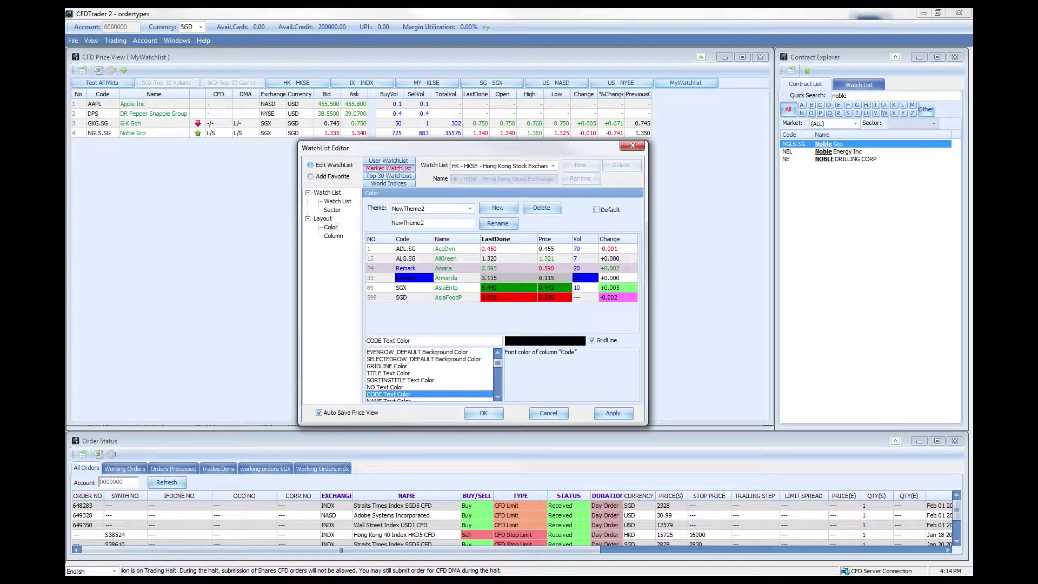
pyautogui.click(545, 341)
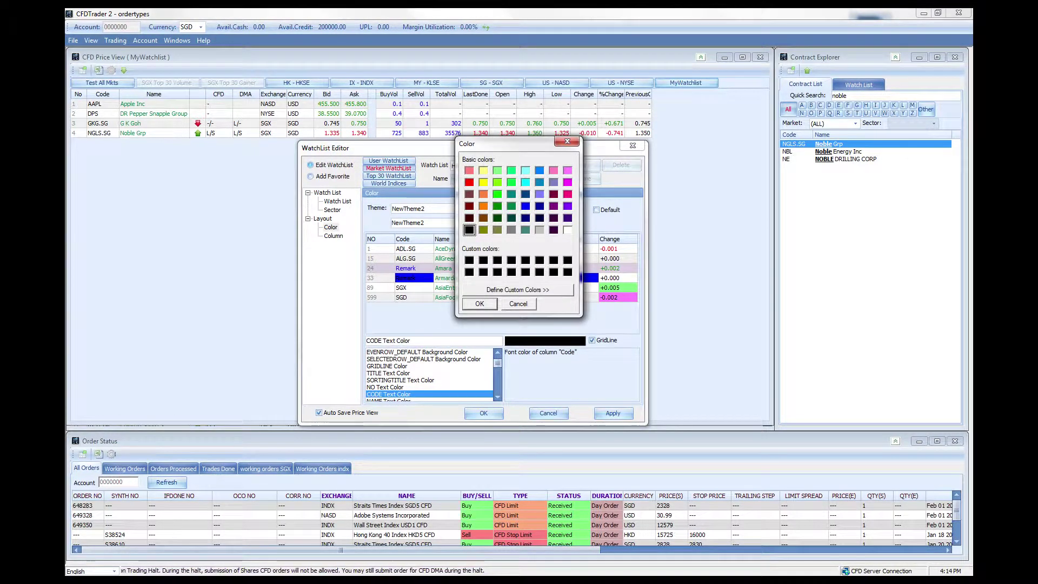
pyautogui.click(567, 142)
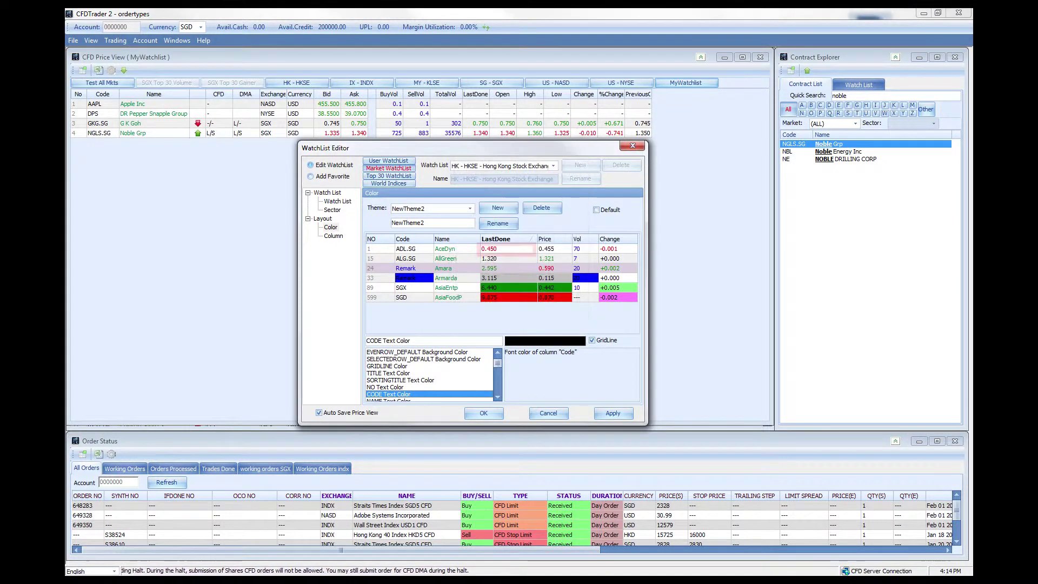
# - Set the LASTDONE_DOWN text color of NewTheme2 to light magenta, apply the change and close the WatchList Editor
pyautogui.click(507, 249)
pyautogui.click(490, 249)
pyautogui.click(545, 341)
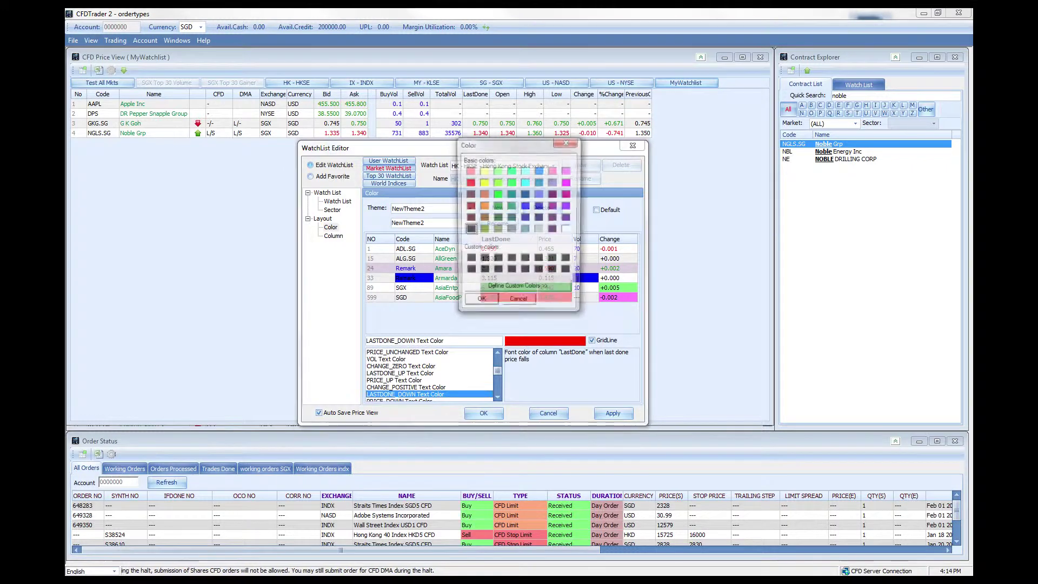
pyautogui.click(568, 171)
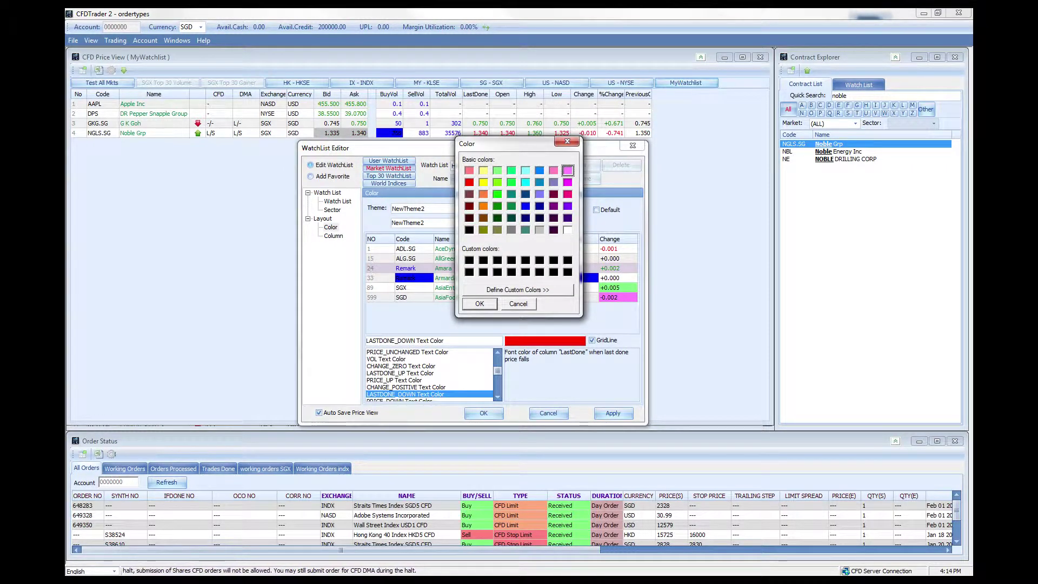
pyautogui.press('Return')
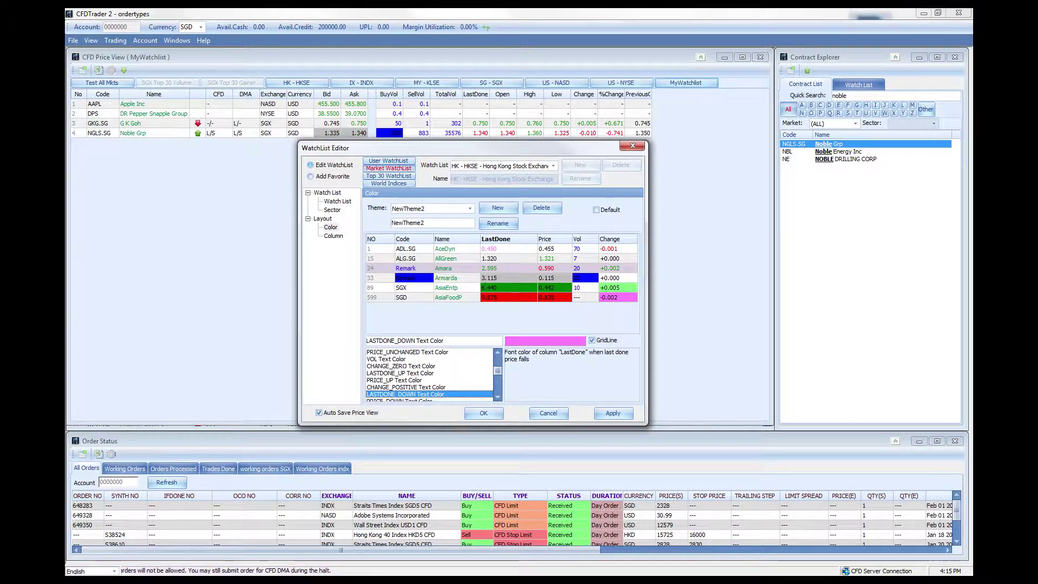
pyautogui.click(613, 413)
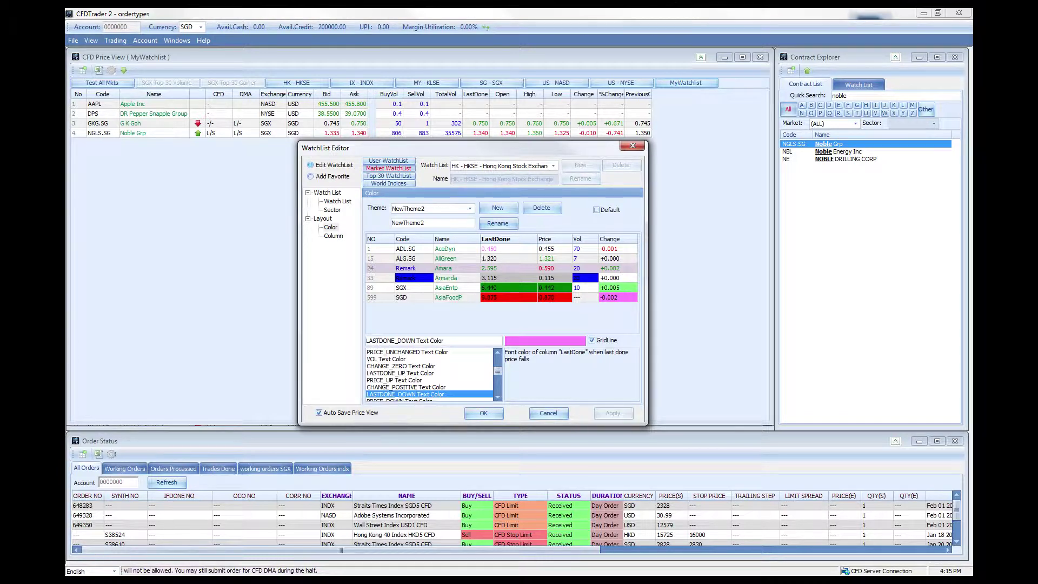
pyautogui.click(484, 413)
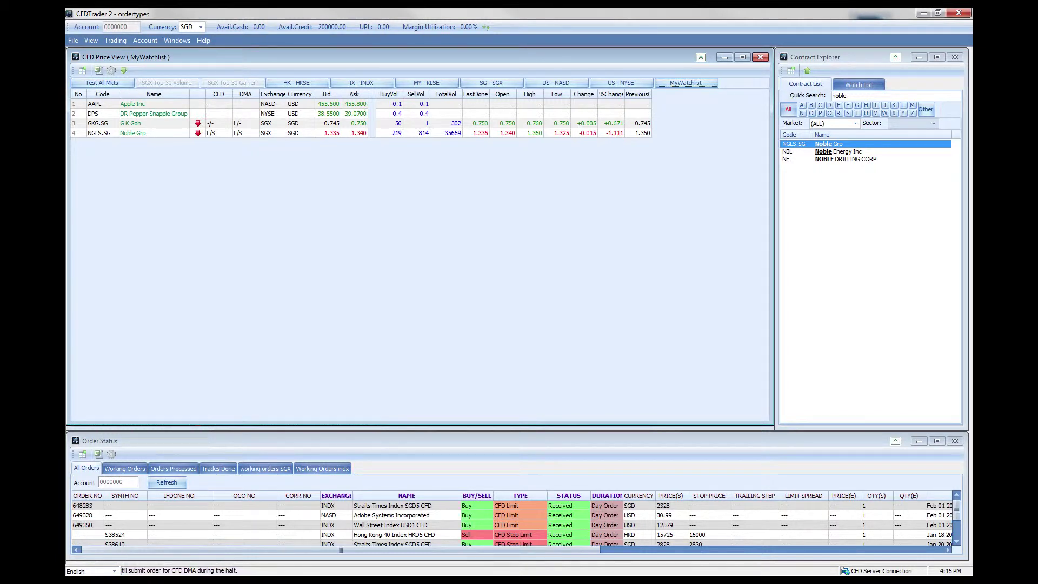
# - Reopen the WatchList Editor, create a new sector in MyWatchlist and rename it Electronics
pyautogui.click(111, 70)
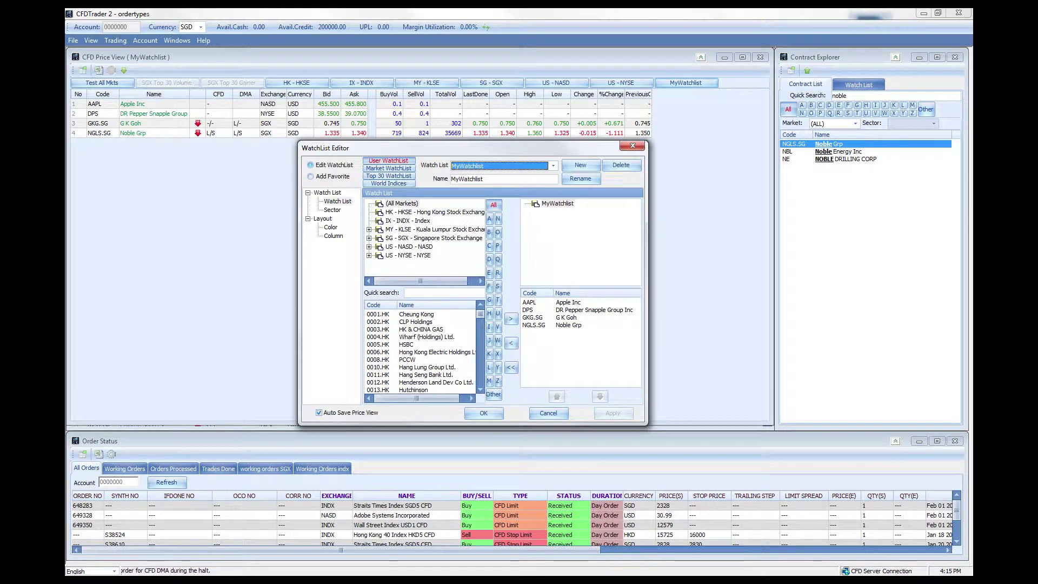
pyautogui.click(332, 210)
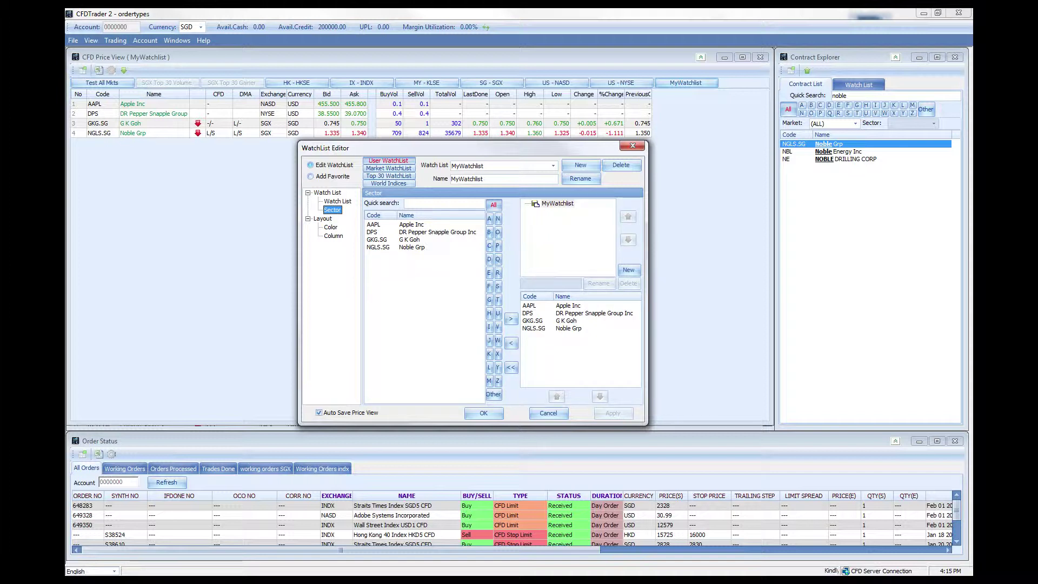
pyautogui.click(628, 270)
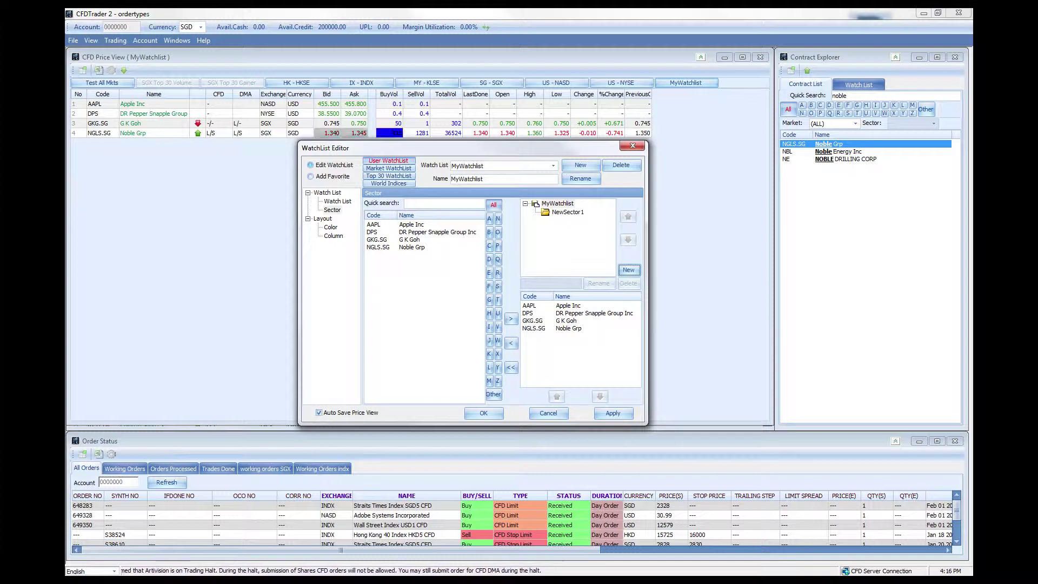
pyautogui.click(568, 212)
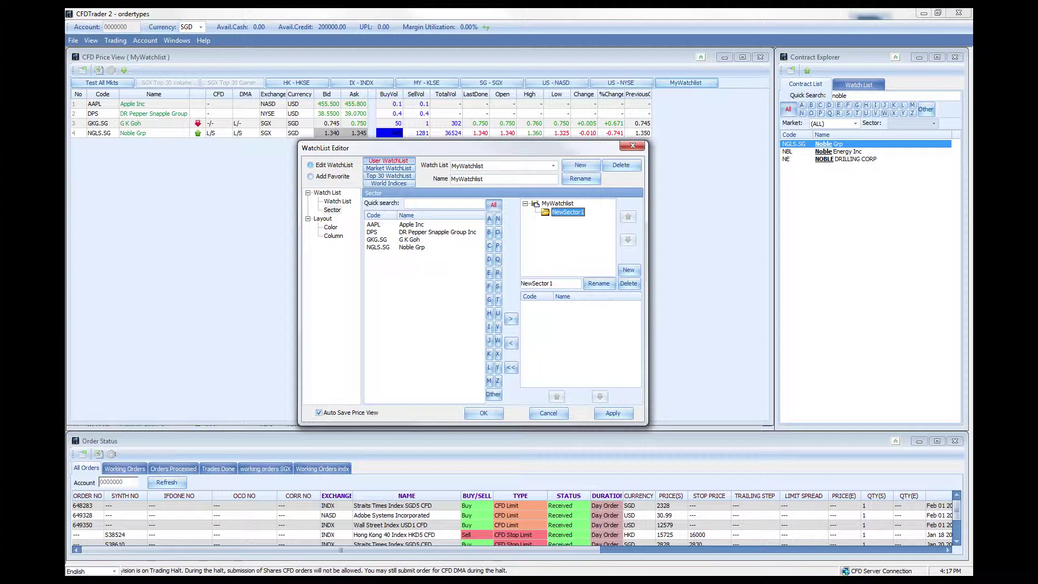
pyautogui.moveTo(555, 283); pyautogui.dragTo(521, 283)
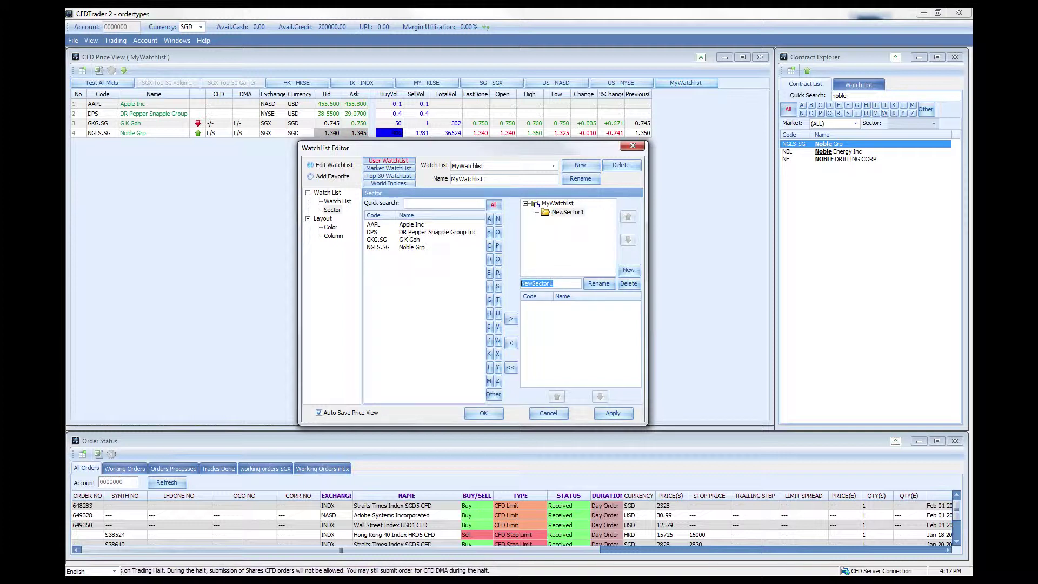
pyautogui.write('Electronics')
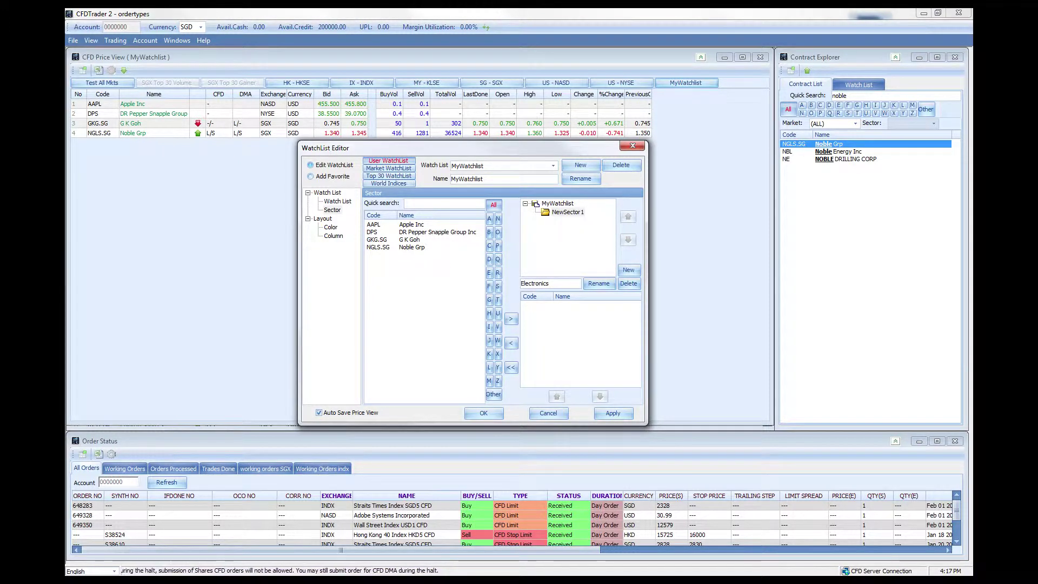
pyautogui.click(599, 283)
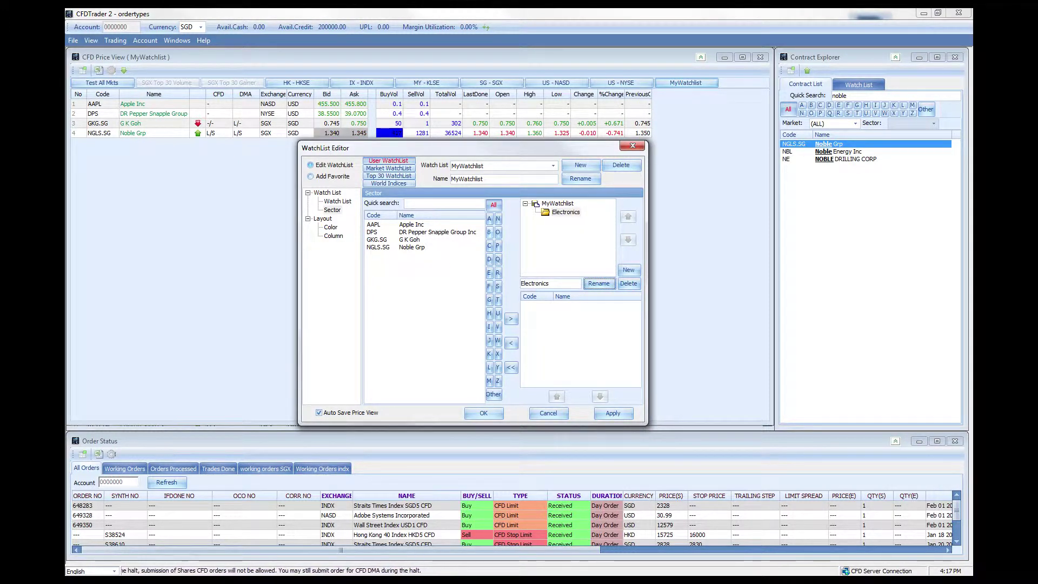
# - Add Apple Inc to the Electronics sector, apply the change and close the WatchList Editor
pyautogui.click(411, 224)
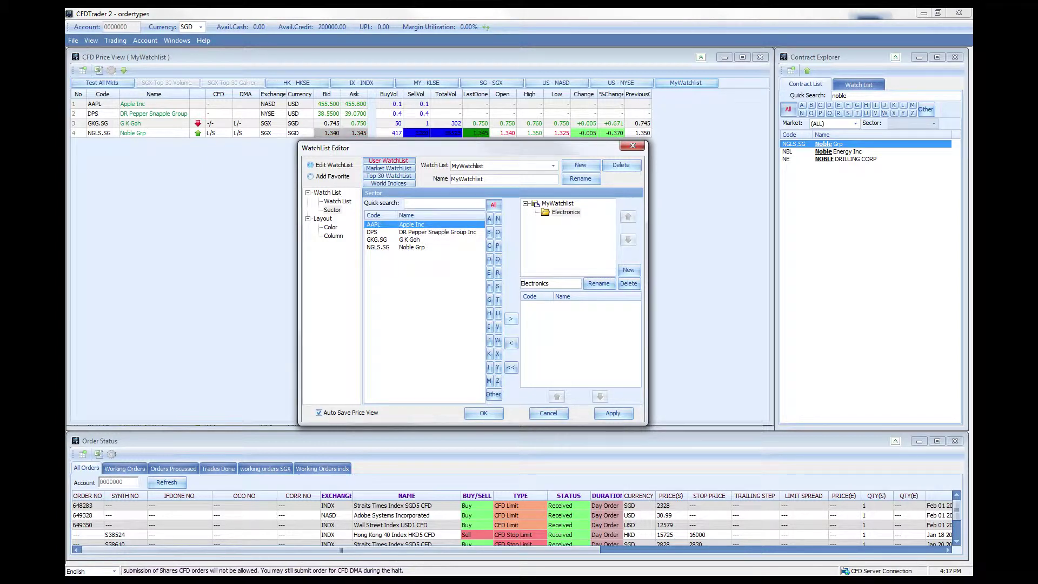
pyautogui.click(511, 318)
pyautogui.click(613, 413)
pyautogui.click(484, 413)
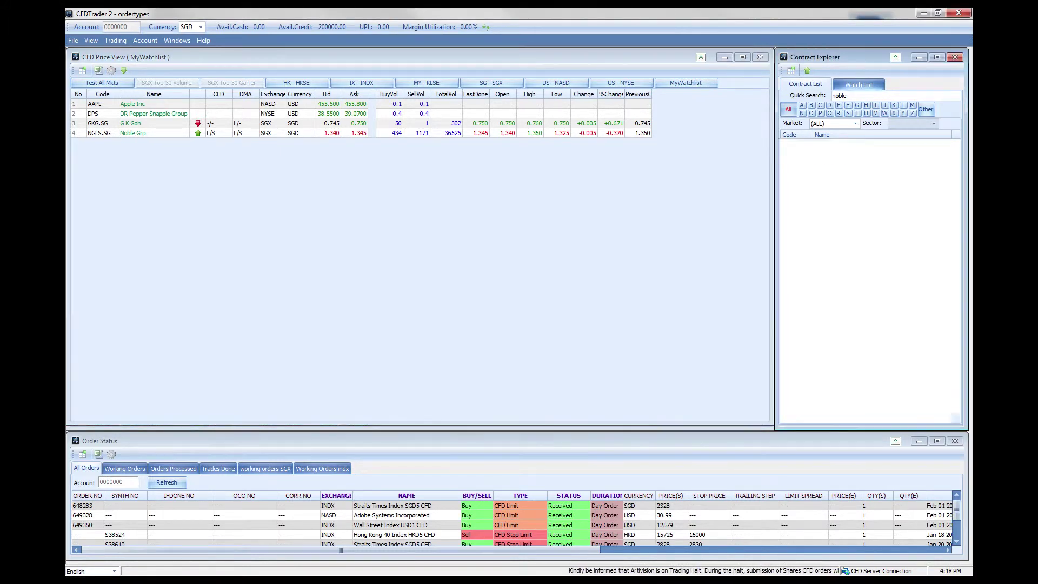
pyautogui.click(859, 84)
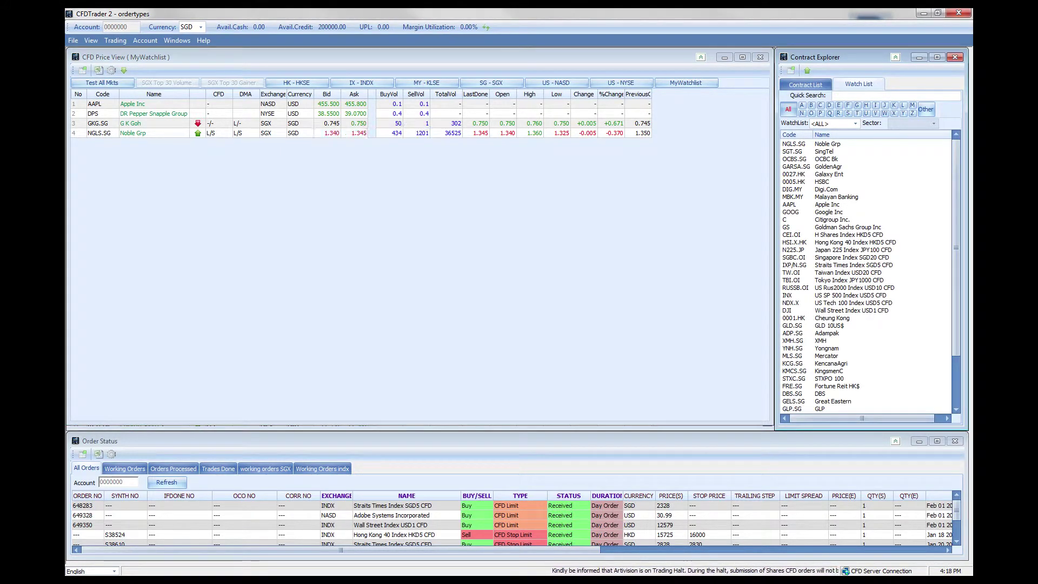
pyautogui.click(855, 123)
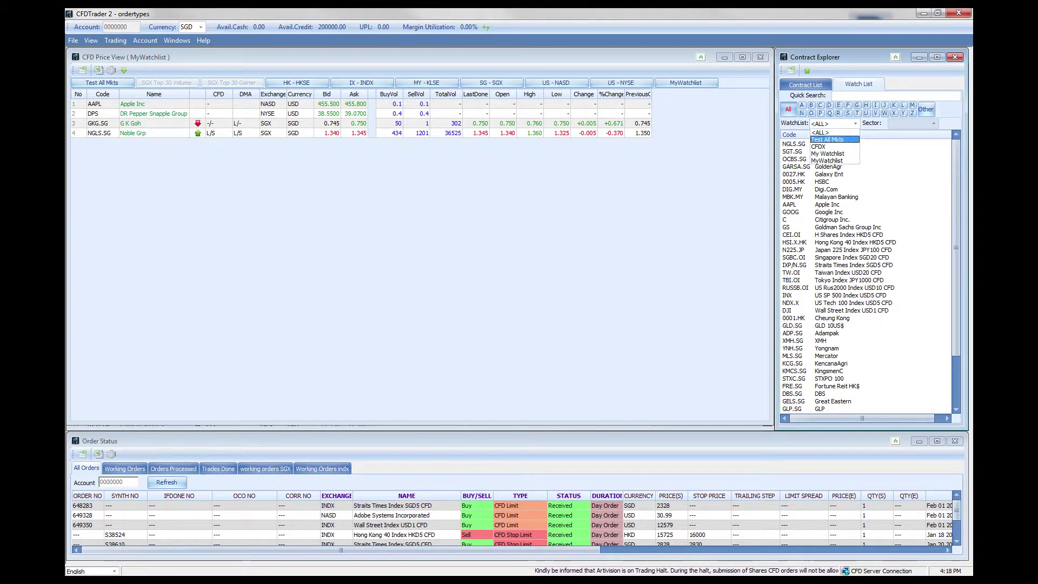
pyautogui.click(827, 160)
pyautogui.click(934, 124)
pyautogui.click(903, 140)
pyautogui.click(638, 216)
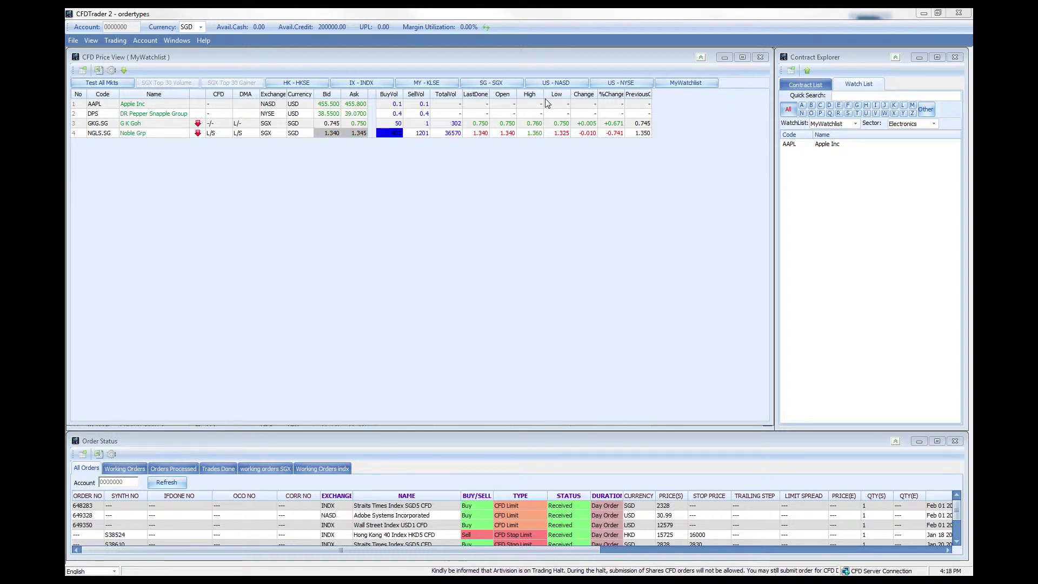
# - Reopen the WatchList Editor and select MyWatchlist from the user watchlists
pyautogui.click(110, 70)
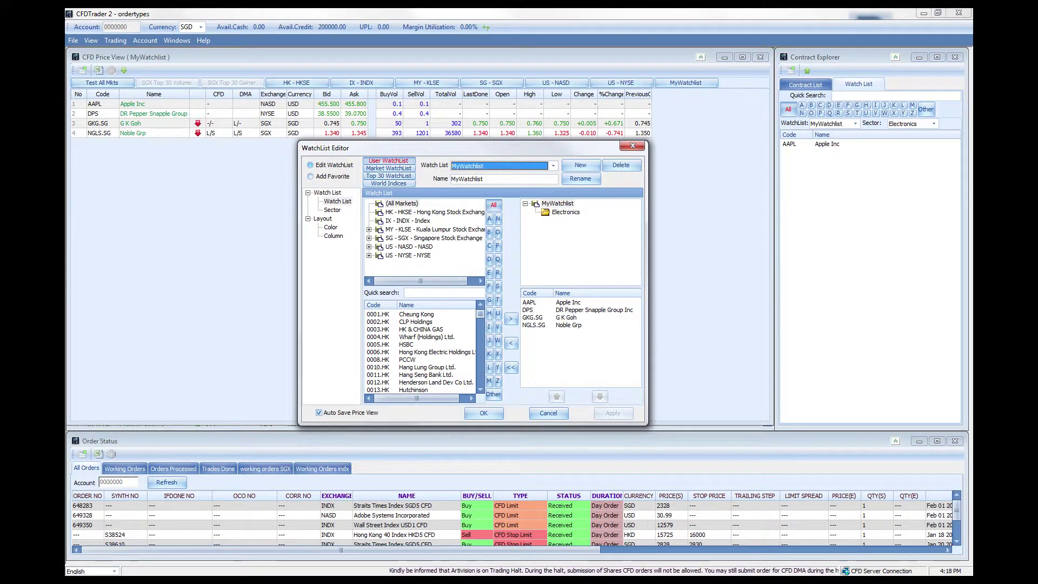
pyautogui.click(553, 166)
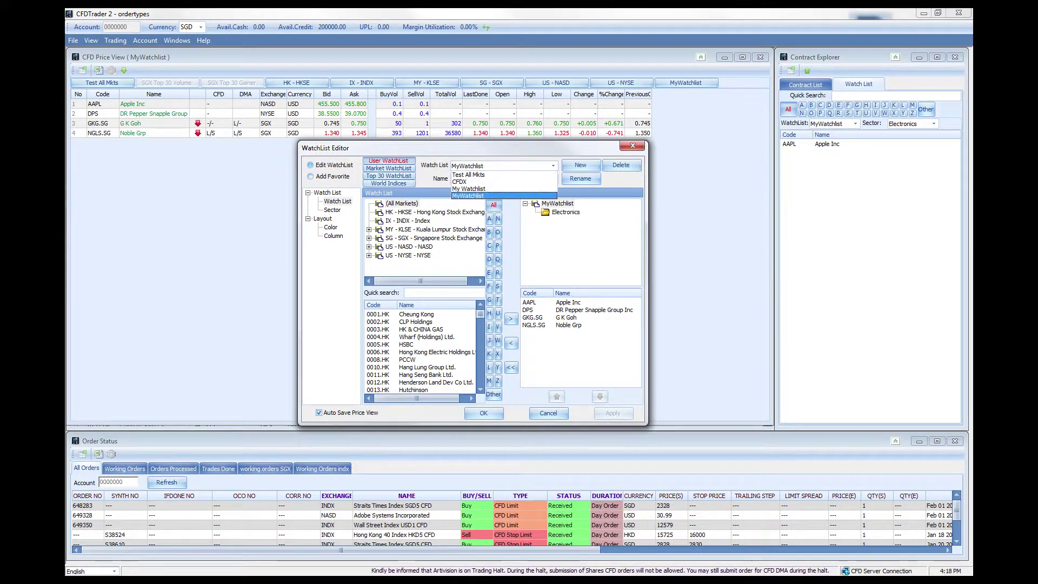
pyautogui.press('Return')
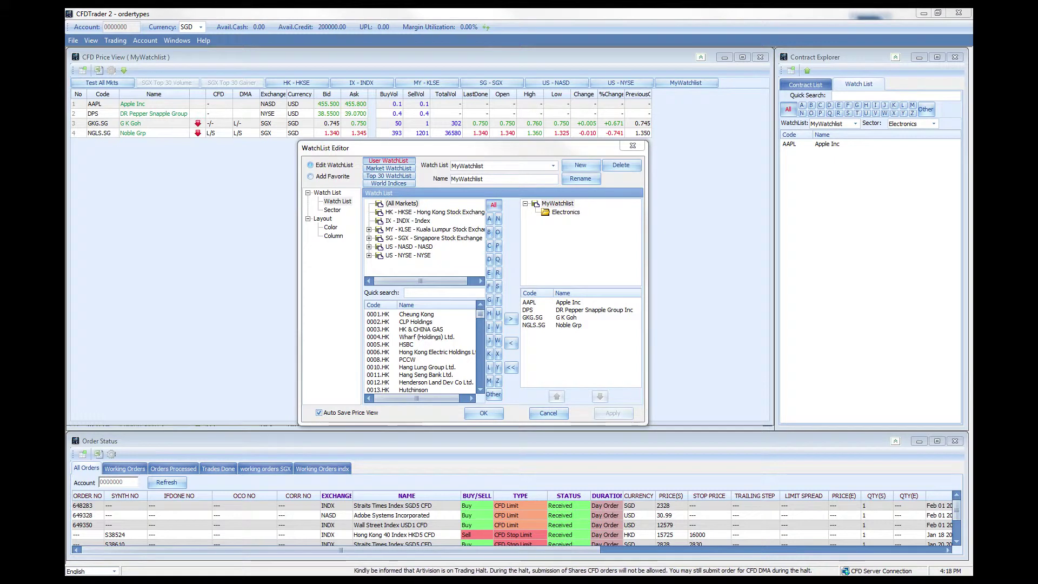